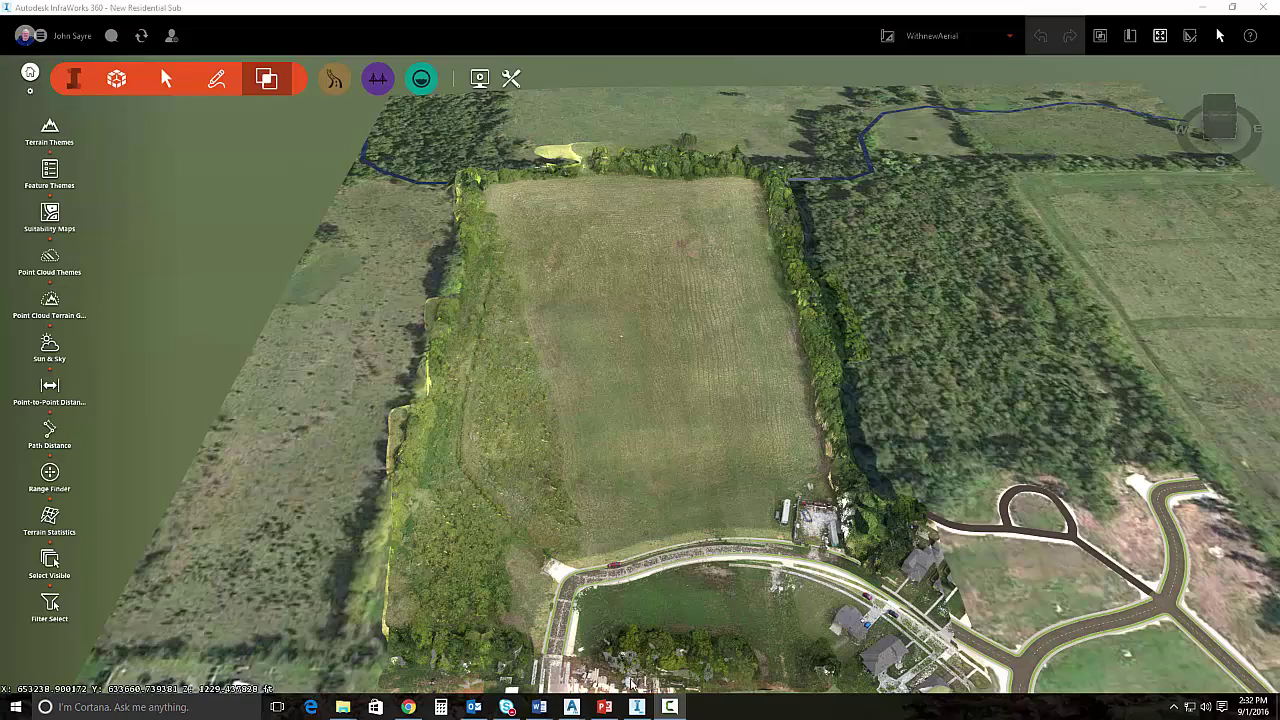
Switch to AutoCAD Civil 3D and open the drawing settings for Drawing2
mouse_move(637, 706)
click(698, 606)
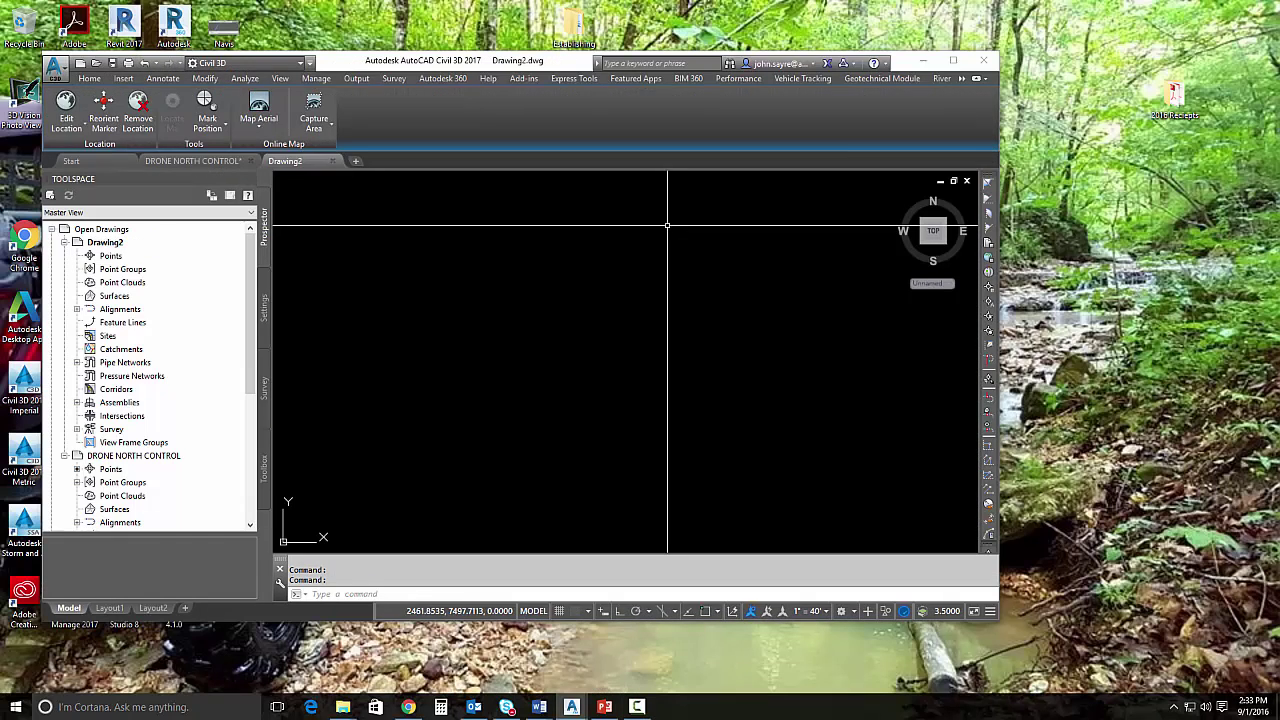
click(519, 311)
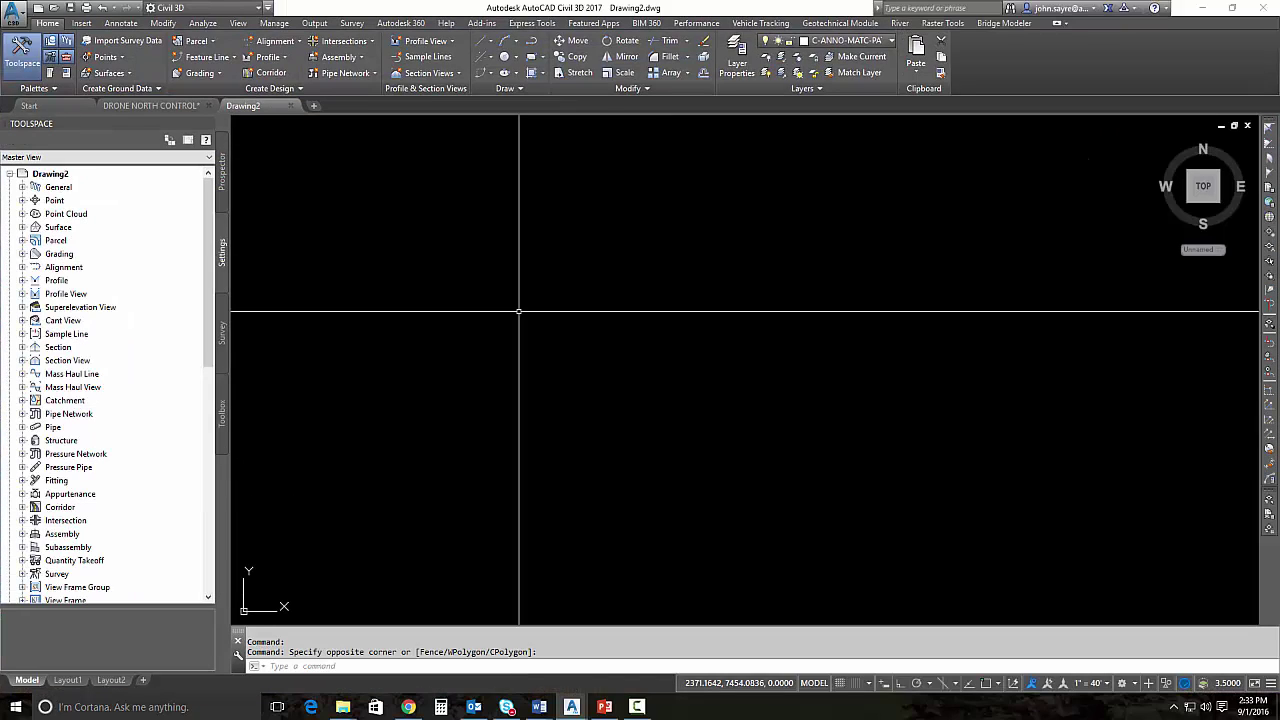
click(55, 174)
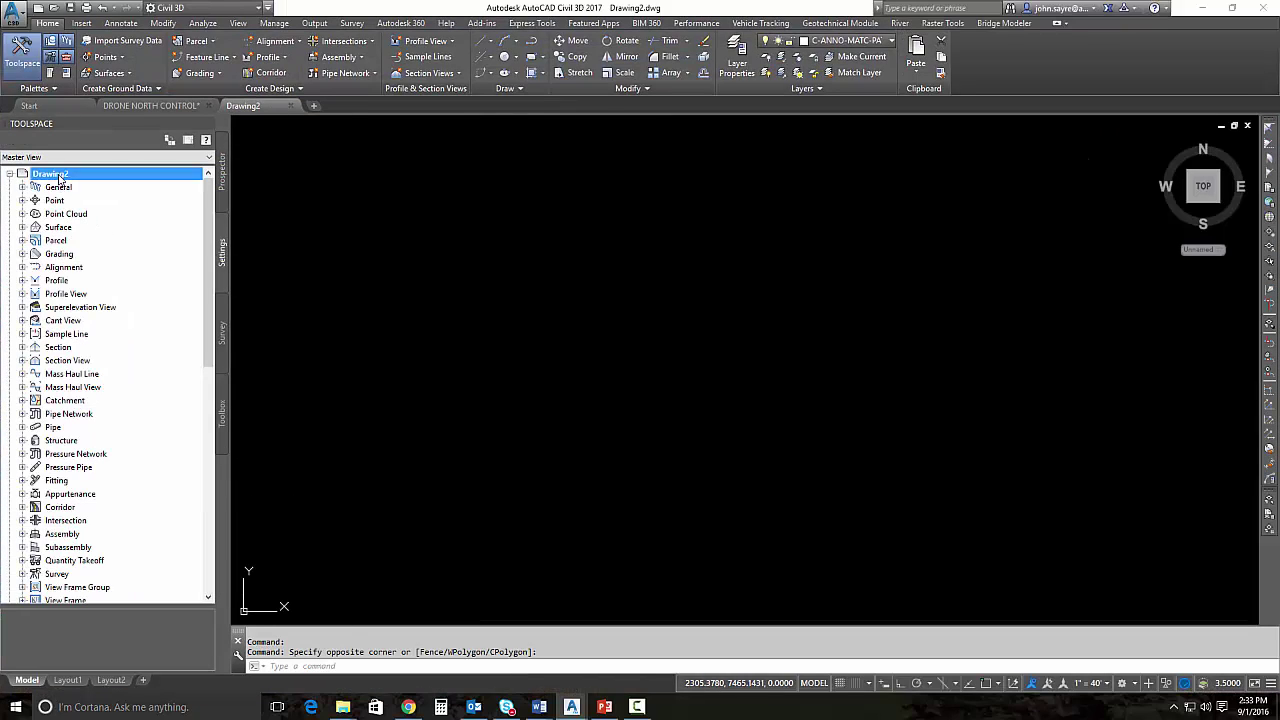
right_click(55, 174)
click(110, 182)
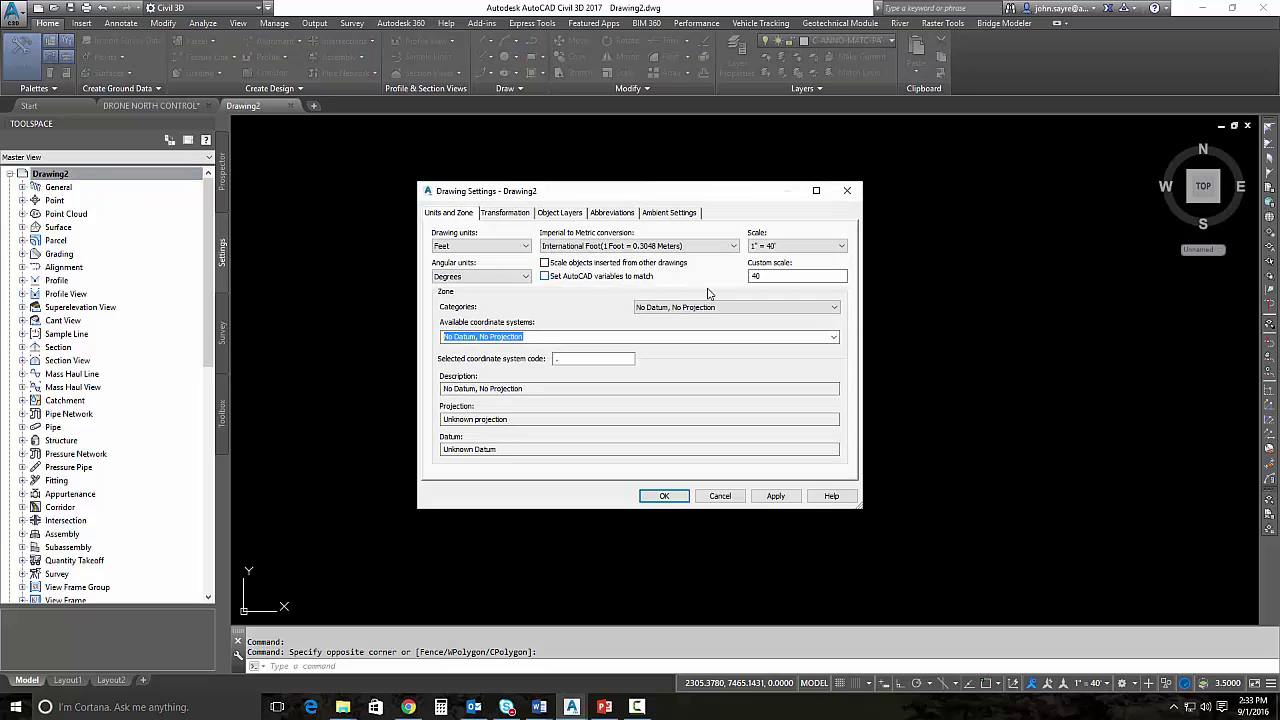
Set the drawing zone to USA, Arkansas with the Arkansas North Zone, US FT (ARHP-NF) coordinate system
click(834, 308)
drag(838, 323, 835, 505)
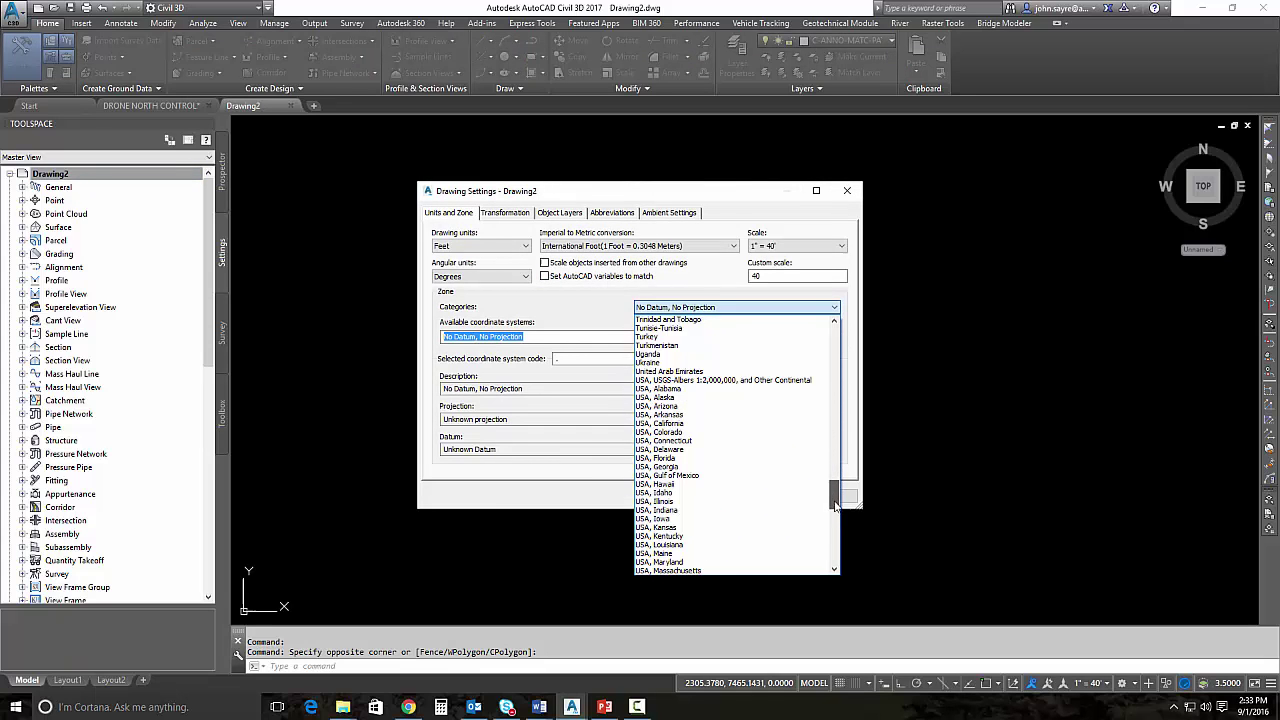
click(700, 425)
click(800, 336)
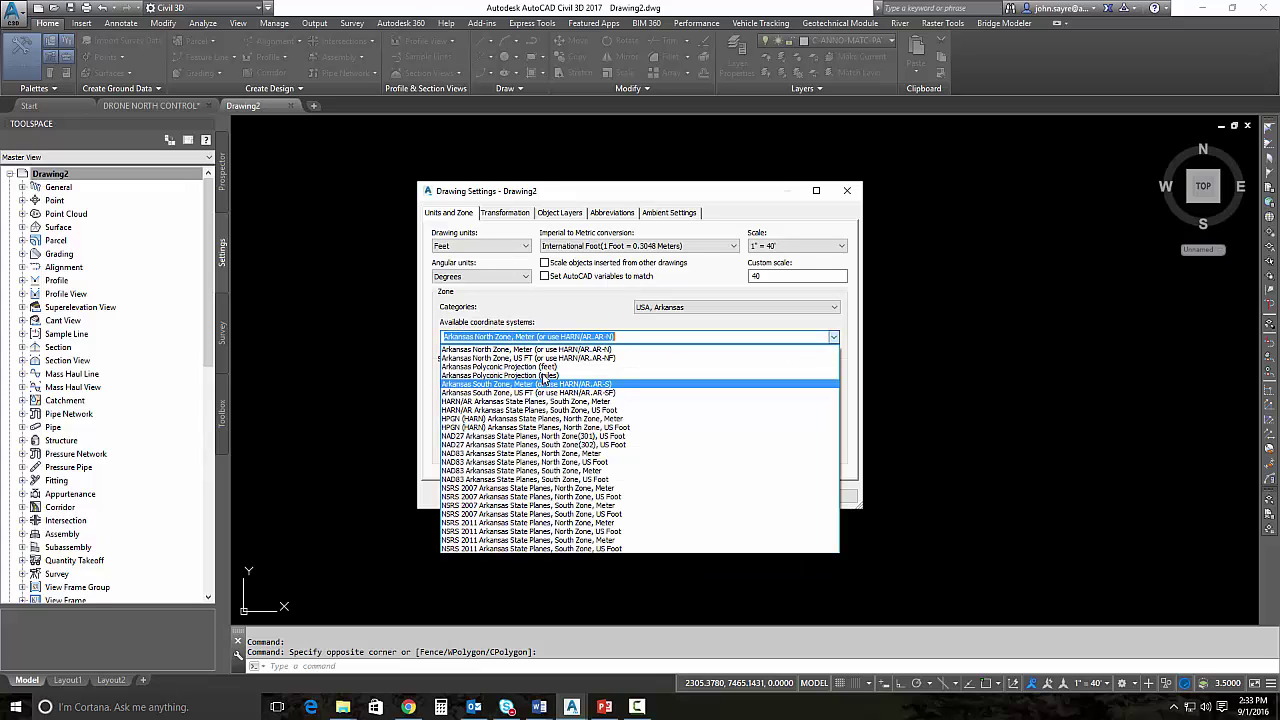
click(547, 357)
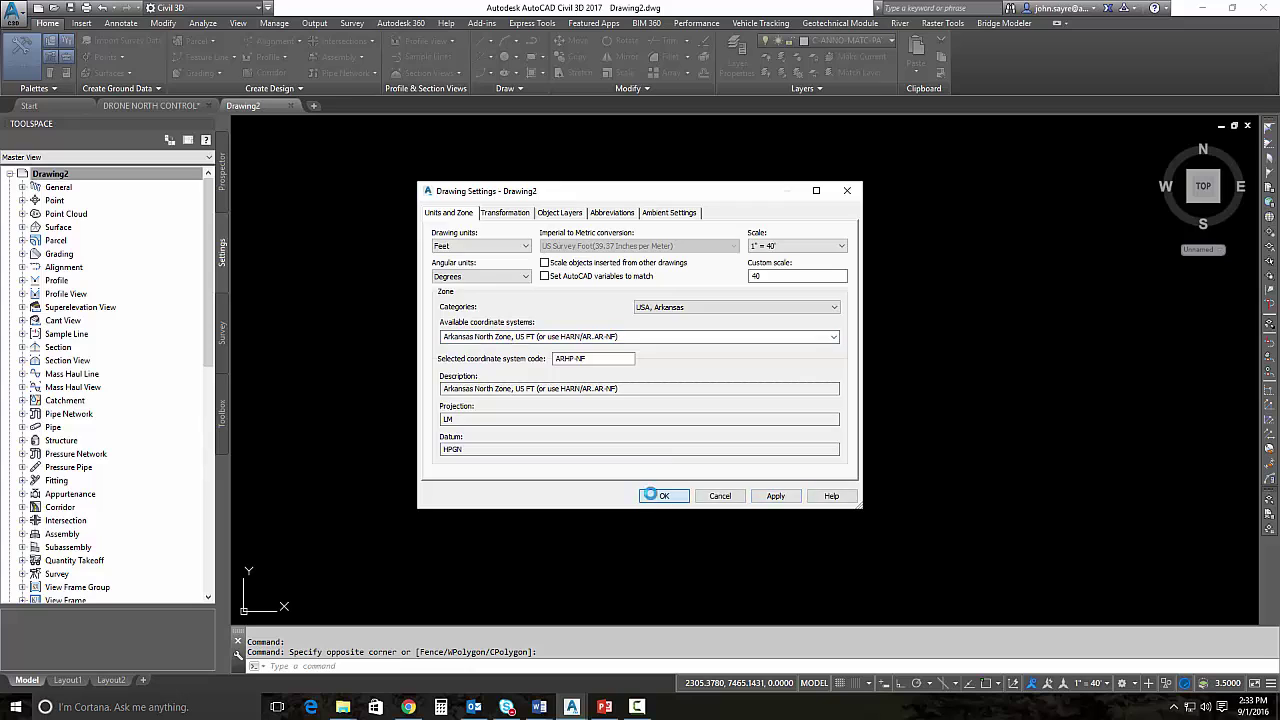
click(664, 496)
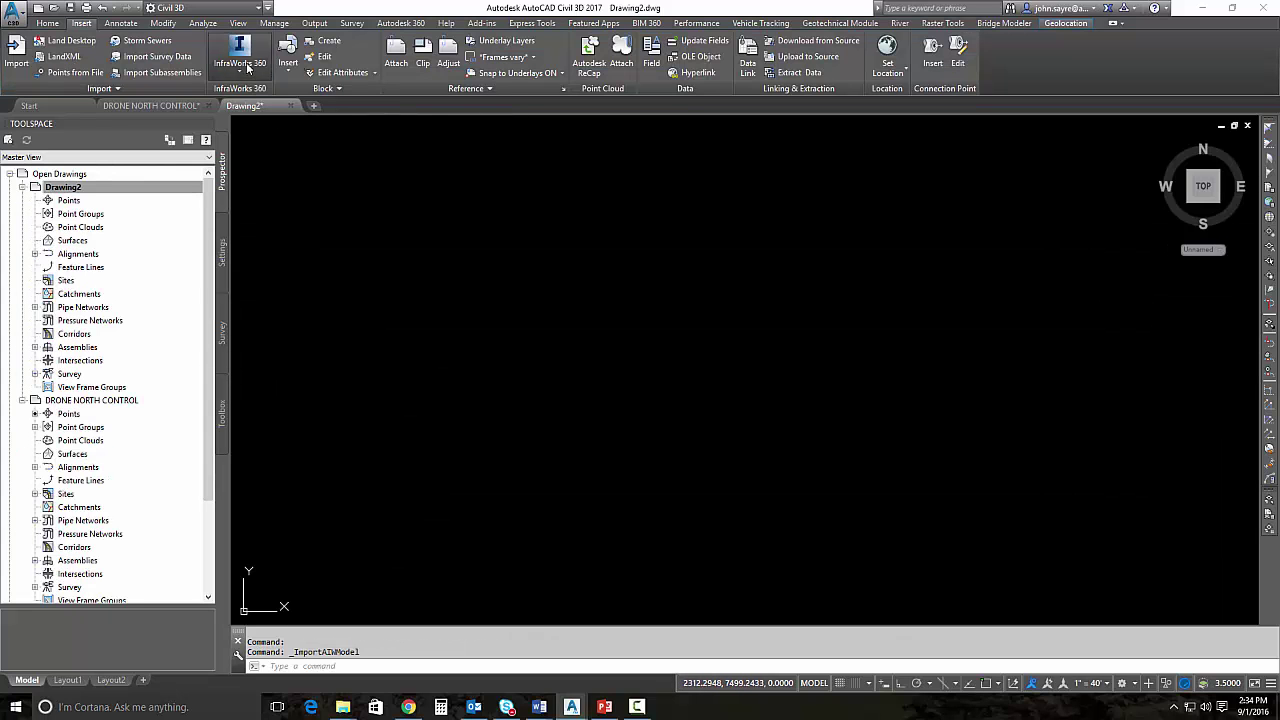
Choose the New Residential Sub model in folder 130550 under Autodesk InfraWorks Models, Autodesk 360, as the InfraWorks 360 model to open
click(240, 62)
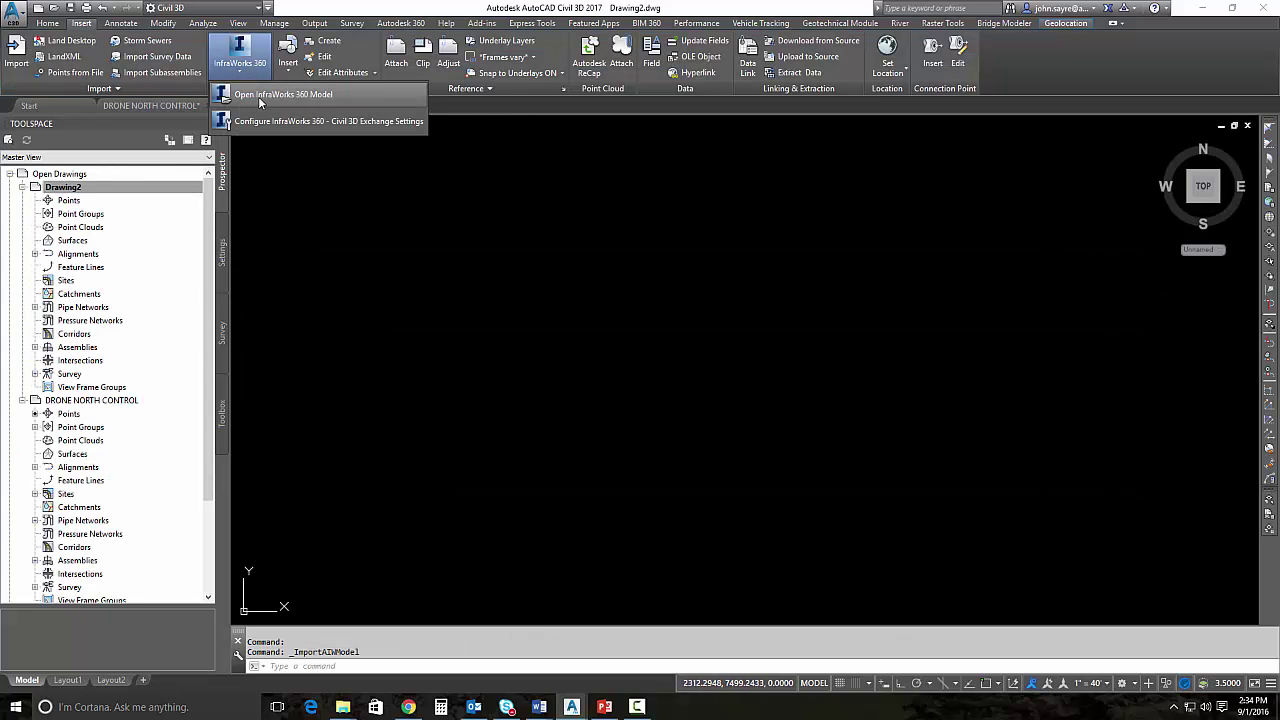
click(262, 97)
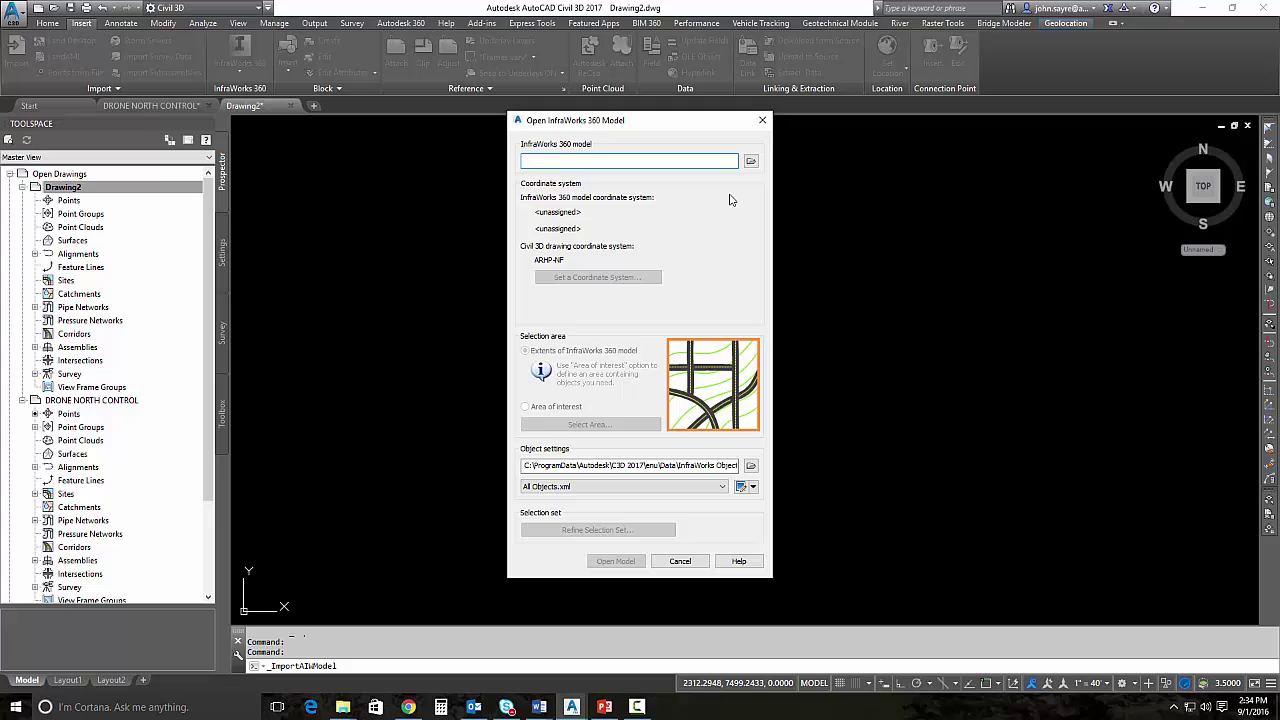
click(751, 161)
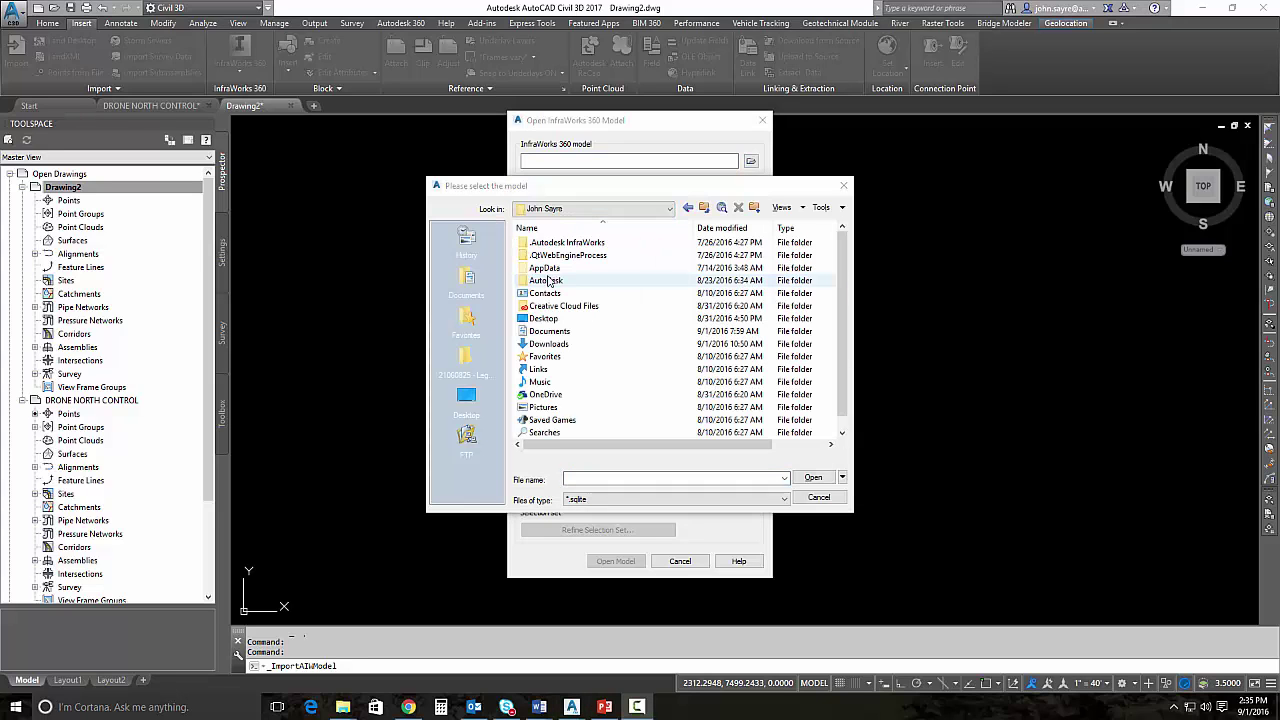
click(669, 208)
click(591, 270)
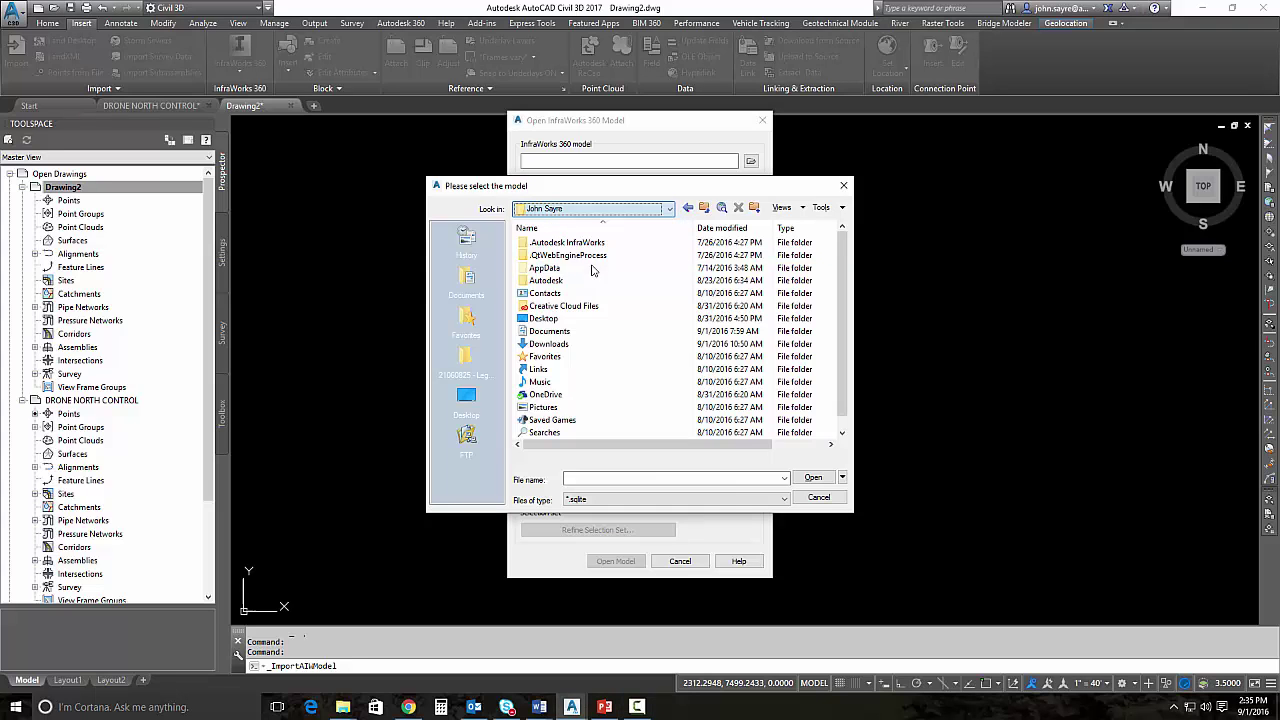
double_click(556, 332)
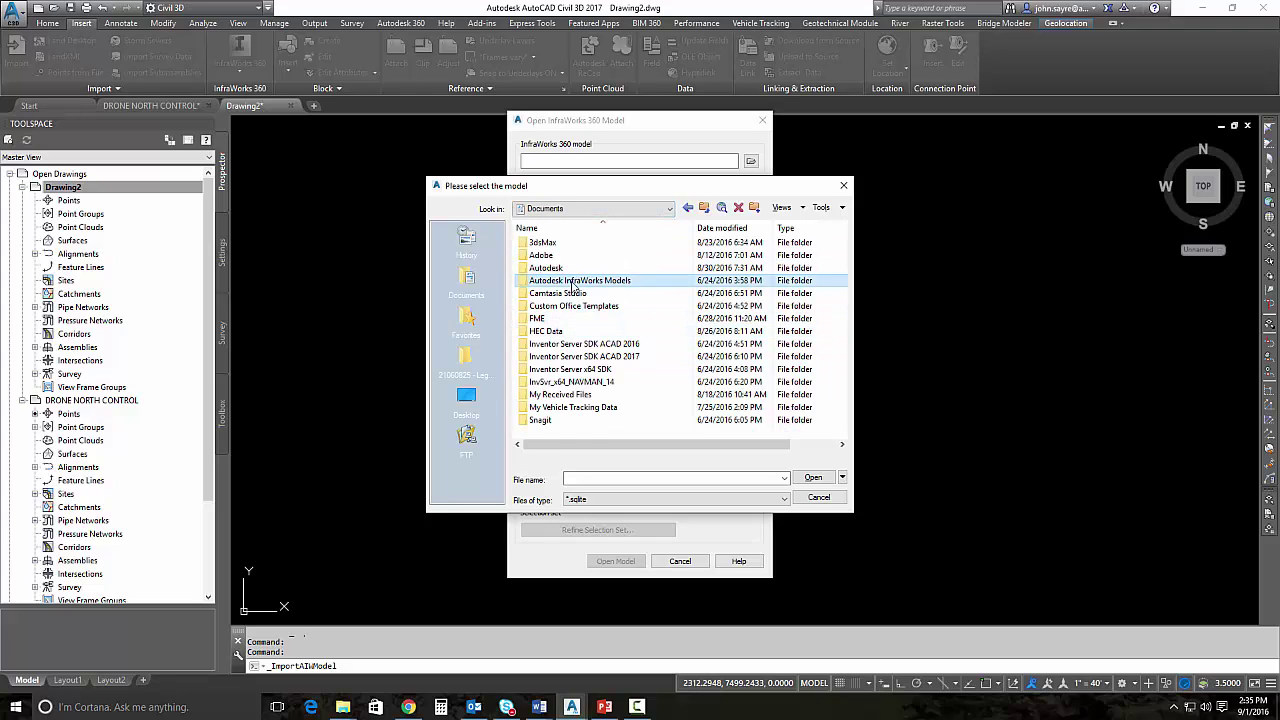
double_click(573, 284)
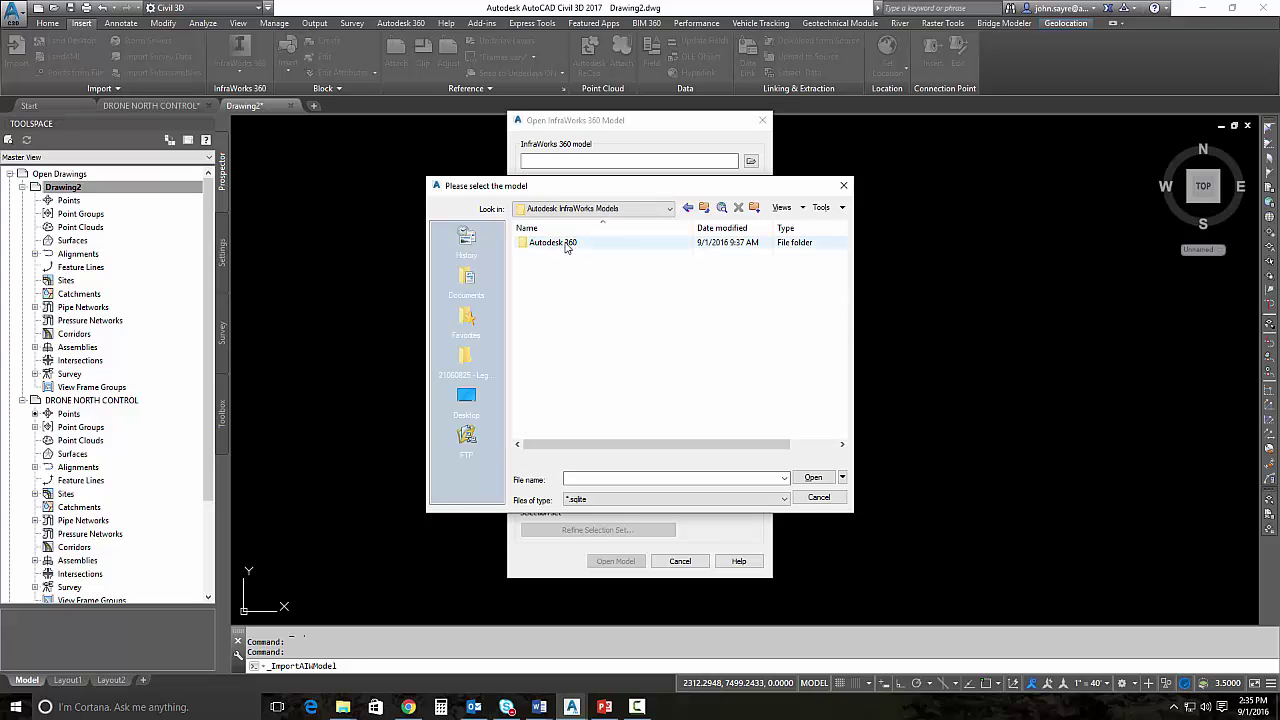
double_click(566, 245)
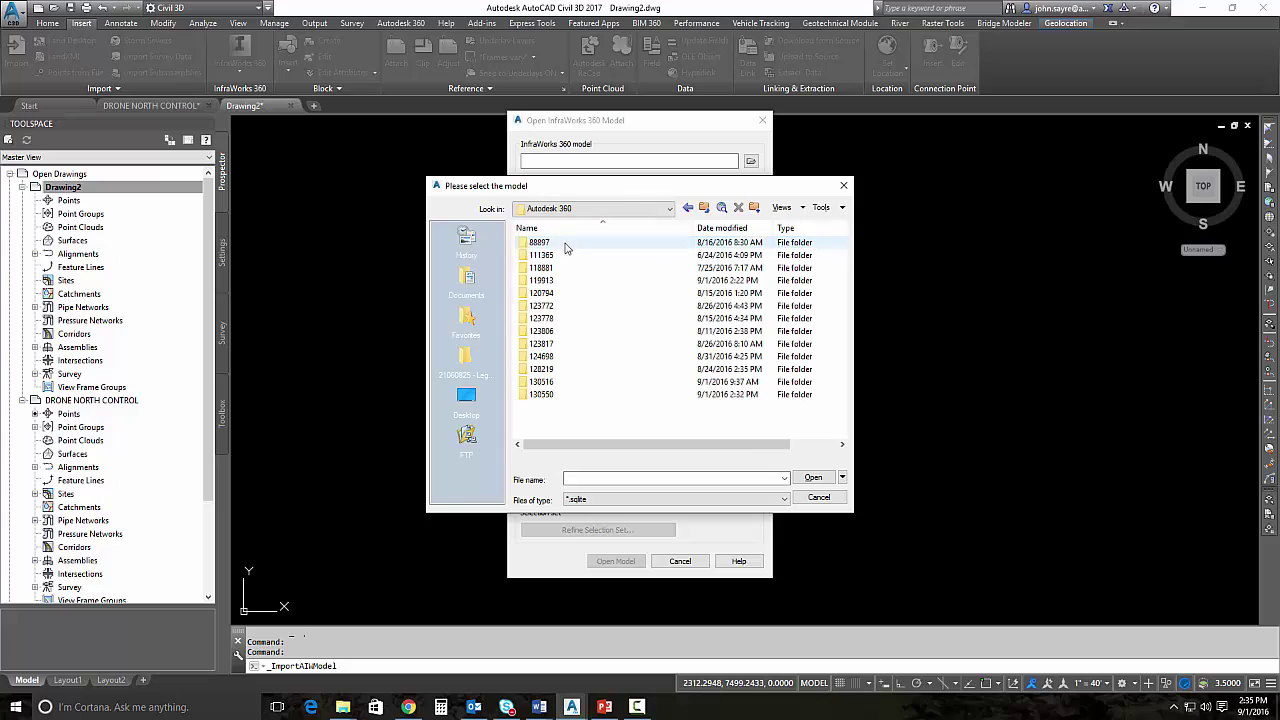
double_click(541, 395)
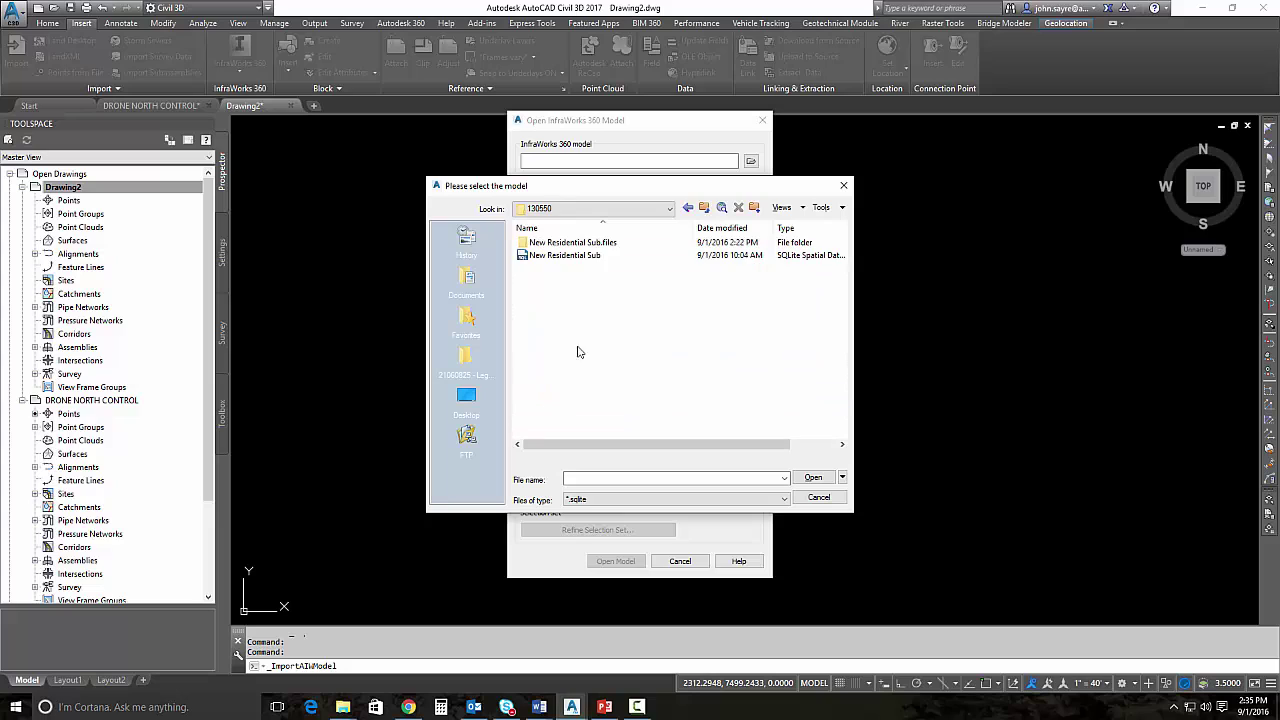
click(574, 259)
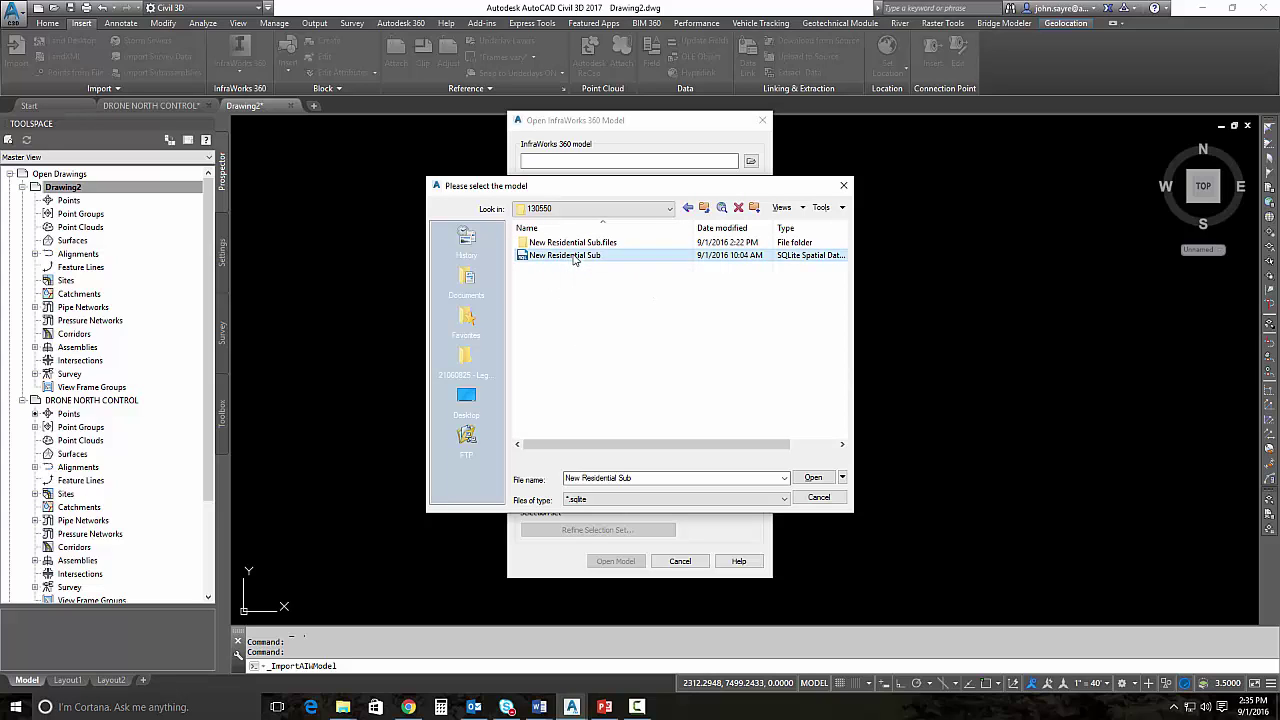
click(813, 477)
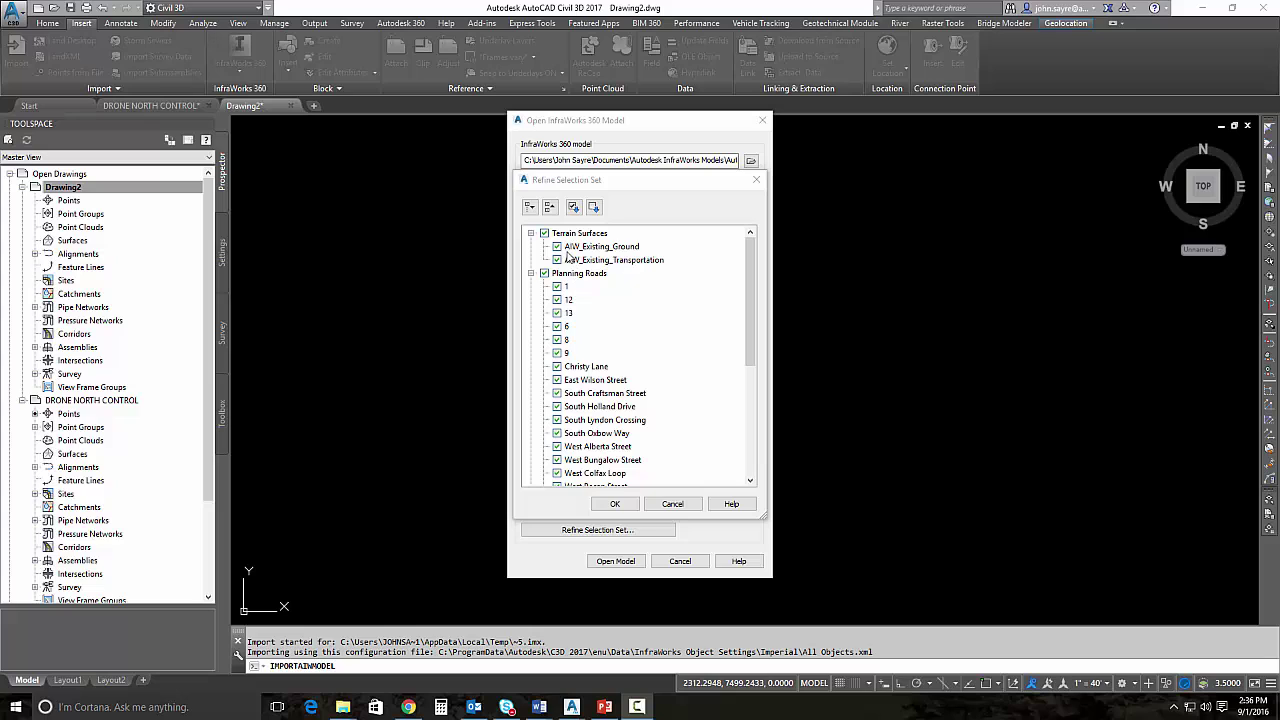
Refine the selection set to only the AIW_Existing_Ground surface, excluding existing transportation, planning roads and water areas, and open the model
click(549, 207)
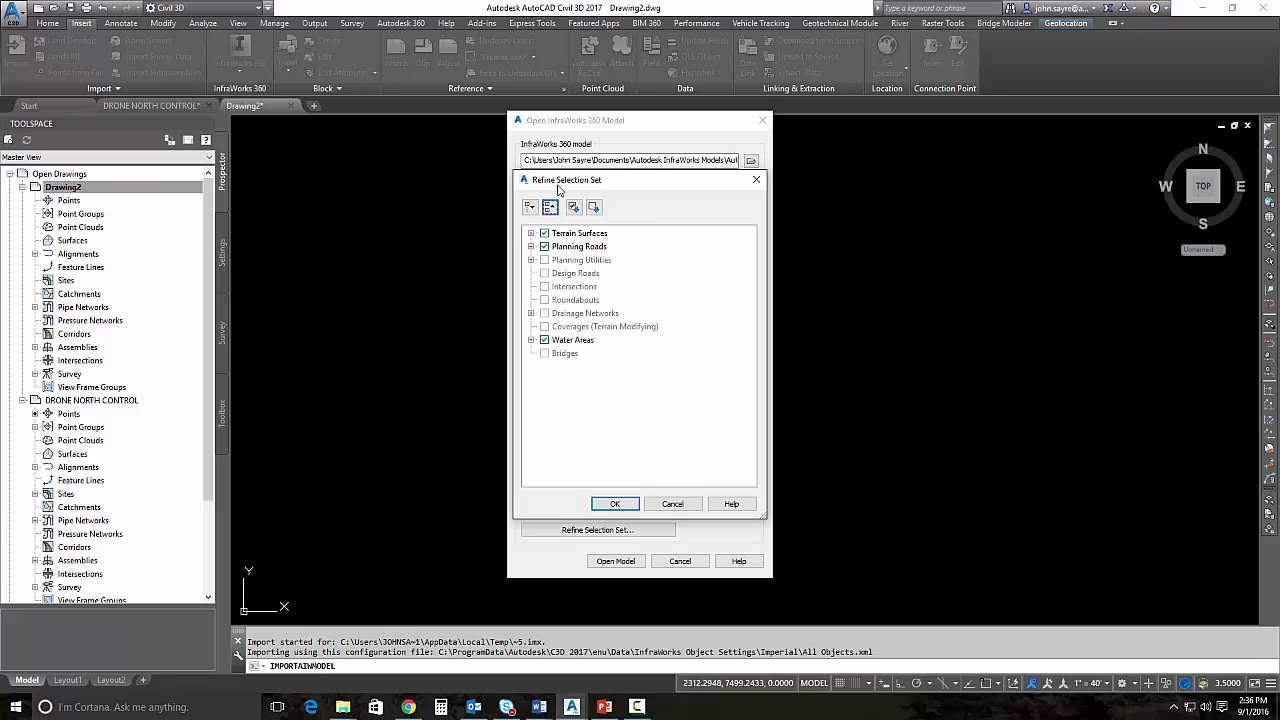
click(544, 246)
click(544, 340)
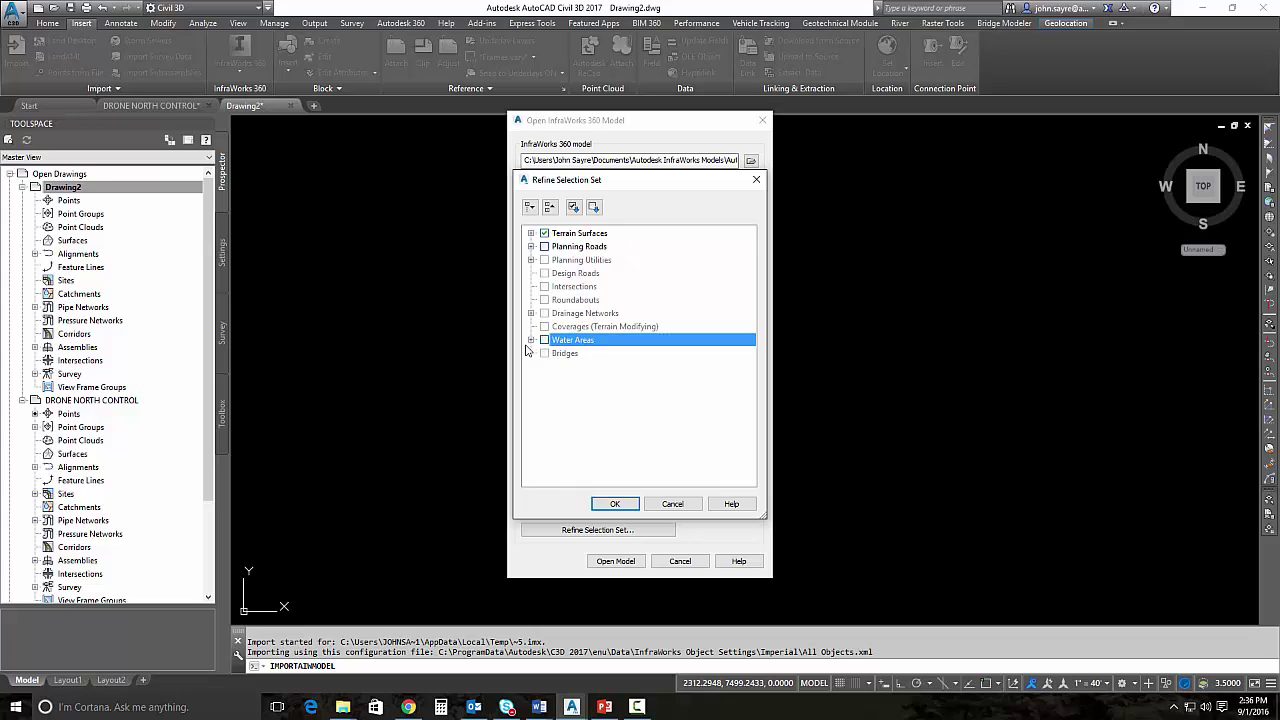
click(531, 233)
click(610, 258)
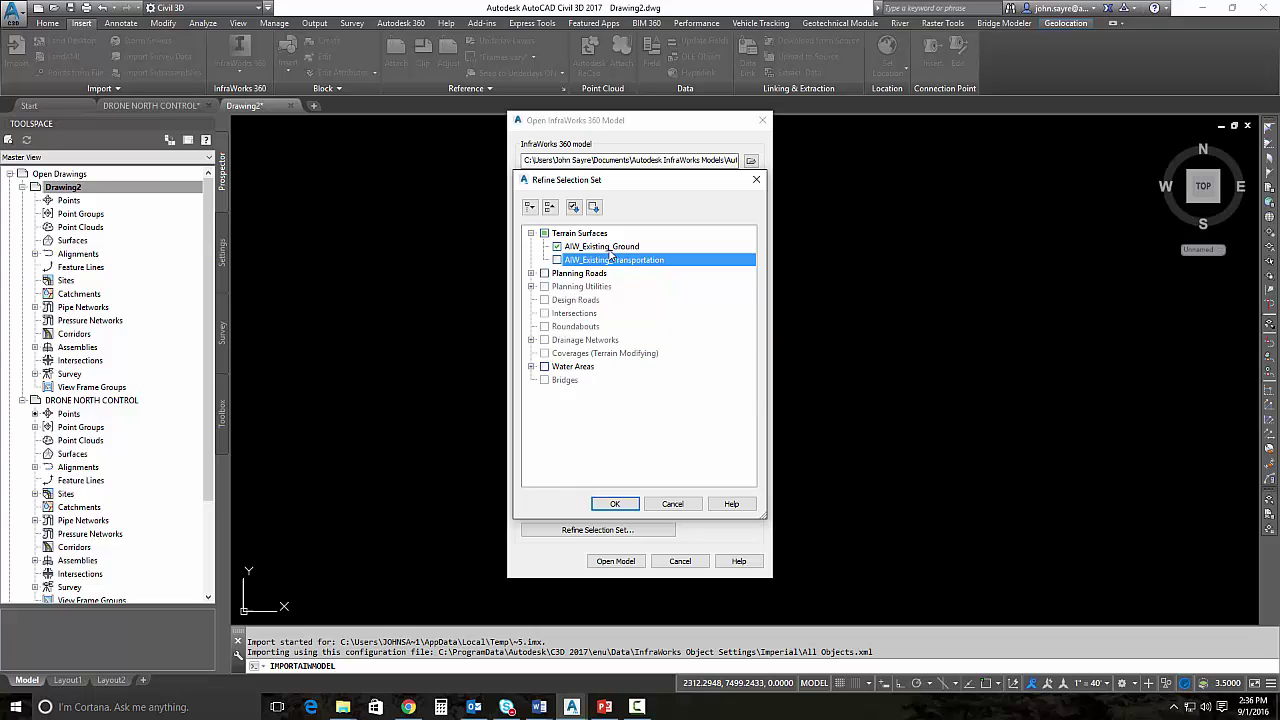
click(615, 503)
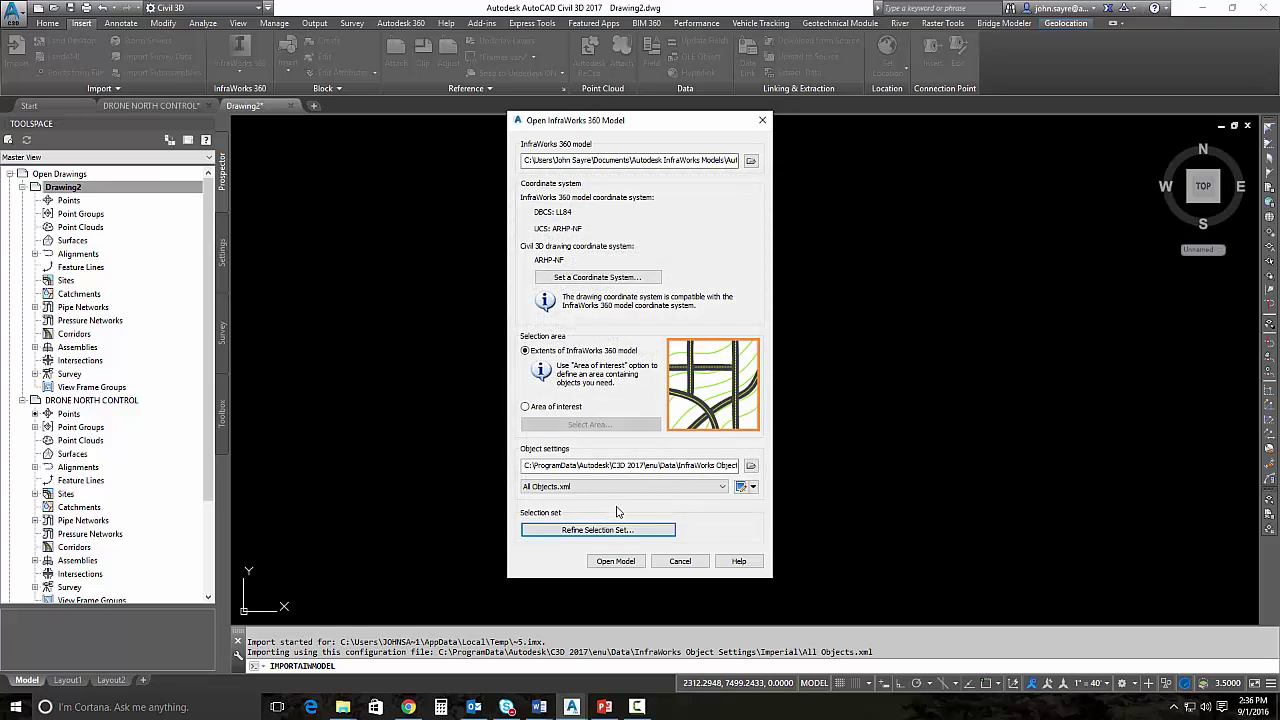
click(622, 564)
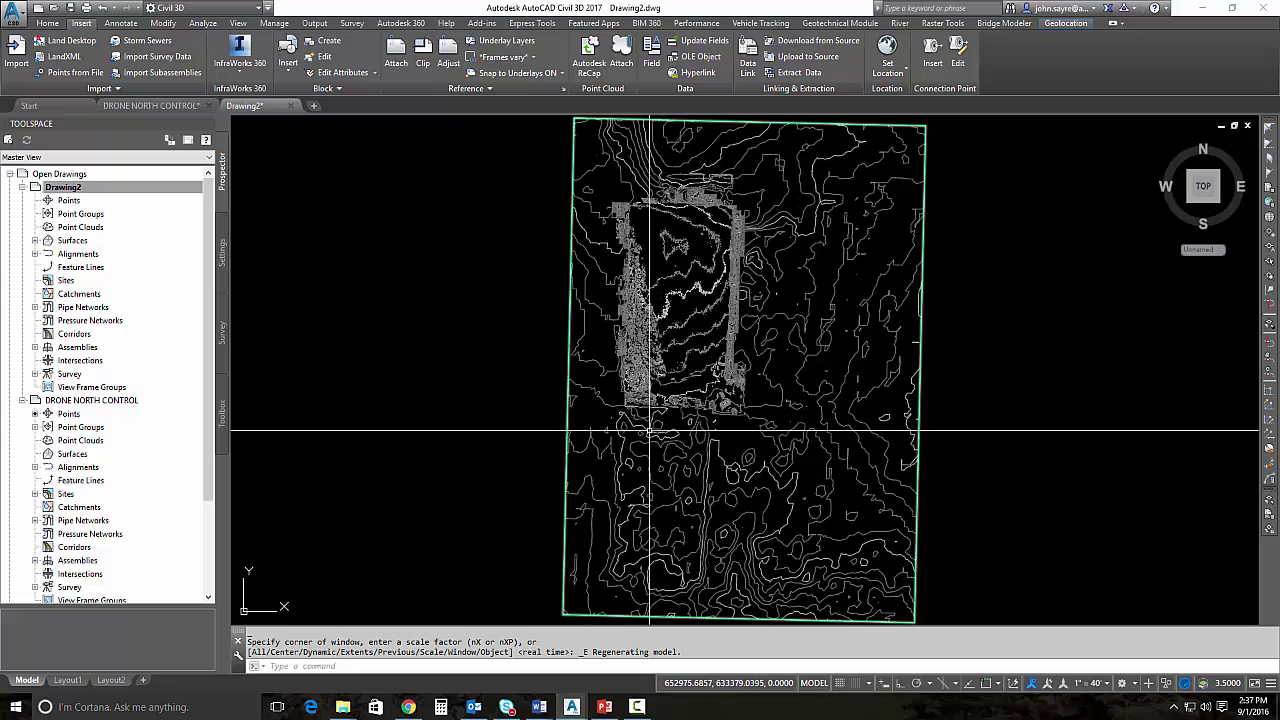
Examine the imported ground contours and expand the definition of the AIW_Existing_Ground surface in Drawing2
scroll(611, 328, up, 5)
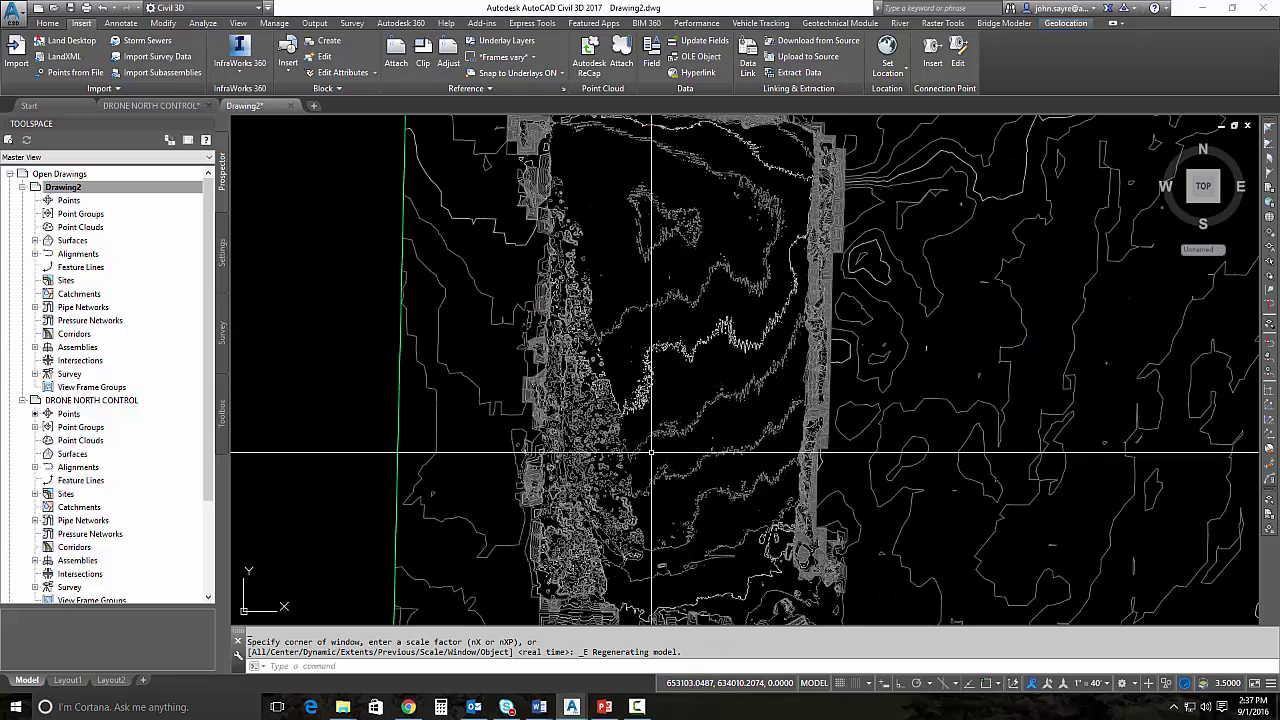
scroll(652, 458, down, 5)
scroll(645, 461, up, 1)
scroll(642, 462, up, 2)
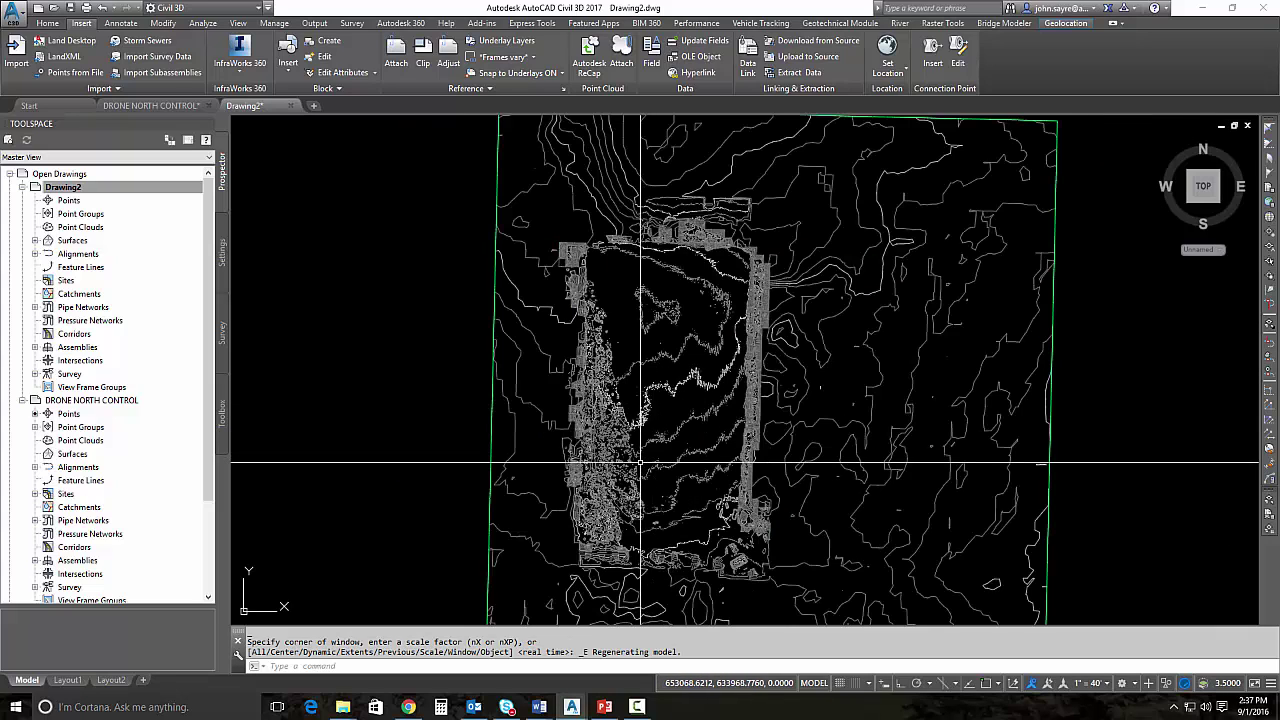
scroll(645, 466, up, 1)
scroll(643, 471, down, 1)
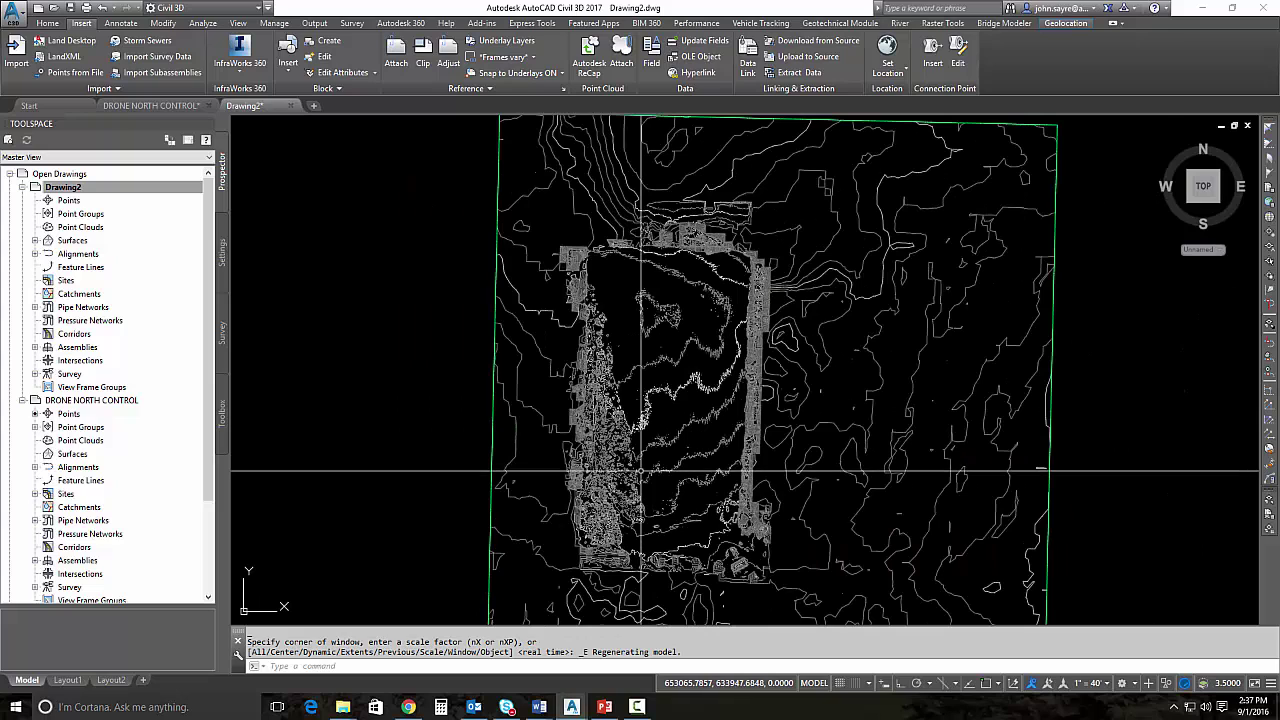
click(35, 240)
click(48, 254)
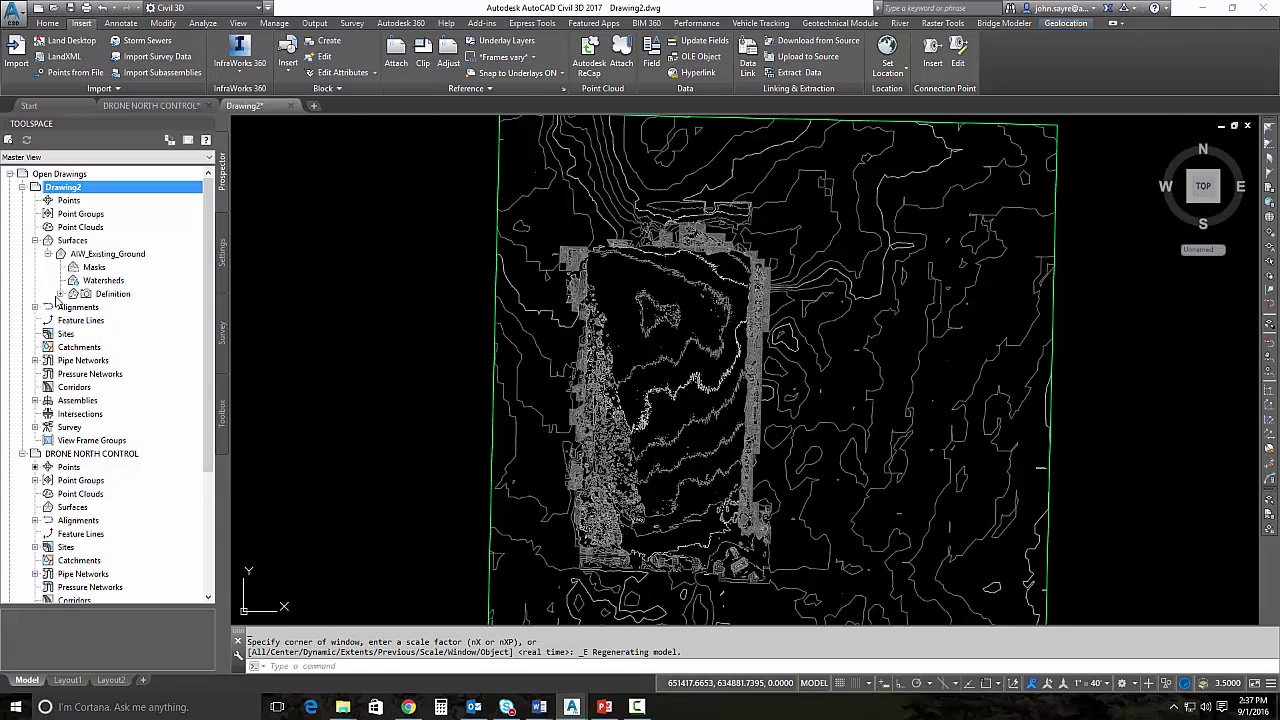
click(60, 294)
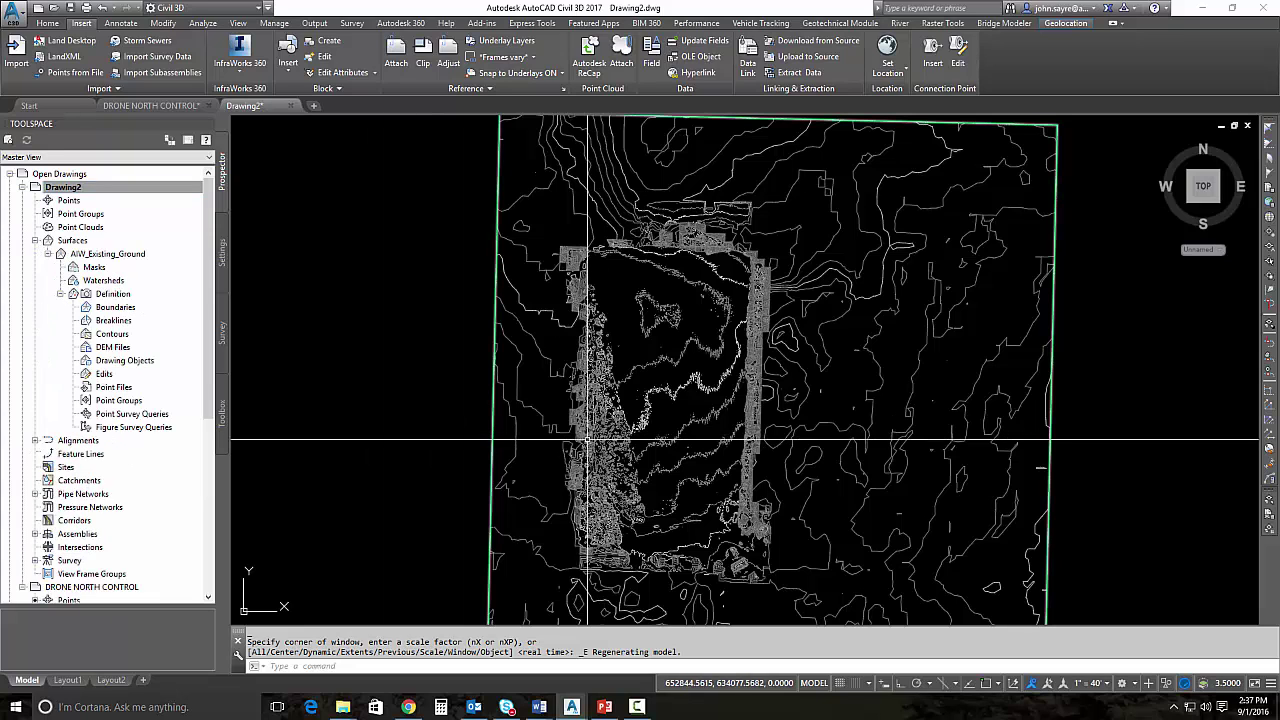
Draw a rectangle enclosing the densely contoured field area of the imported surface
text(rec)
key(Return)
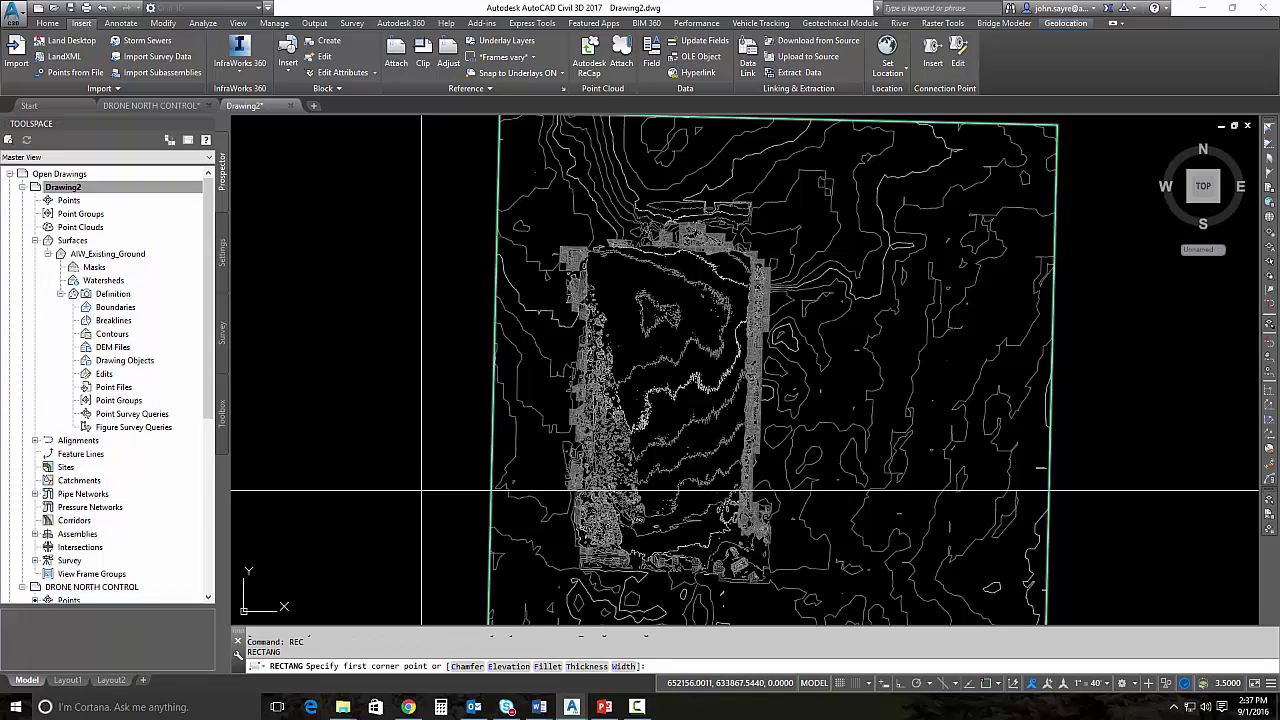
click(553, 585)
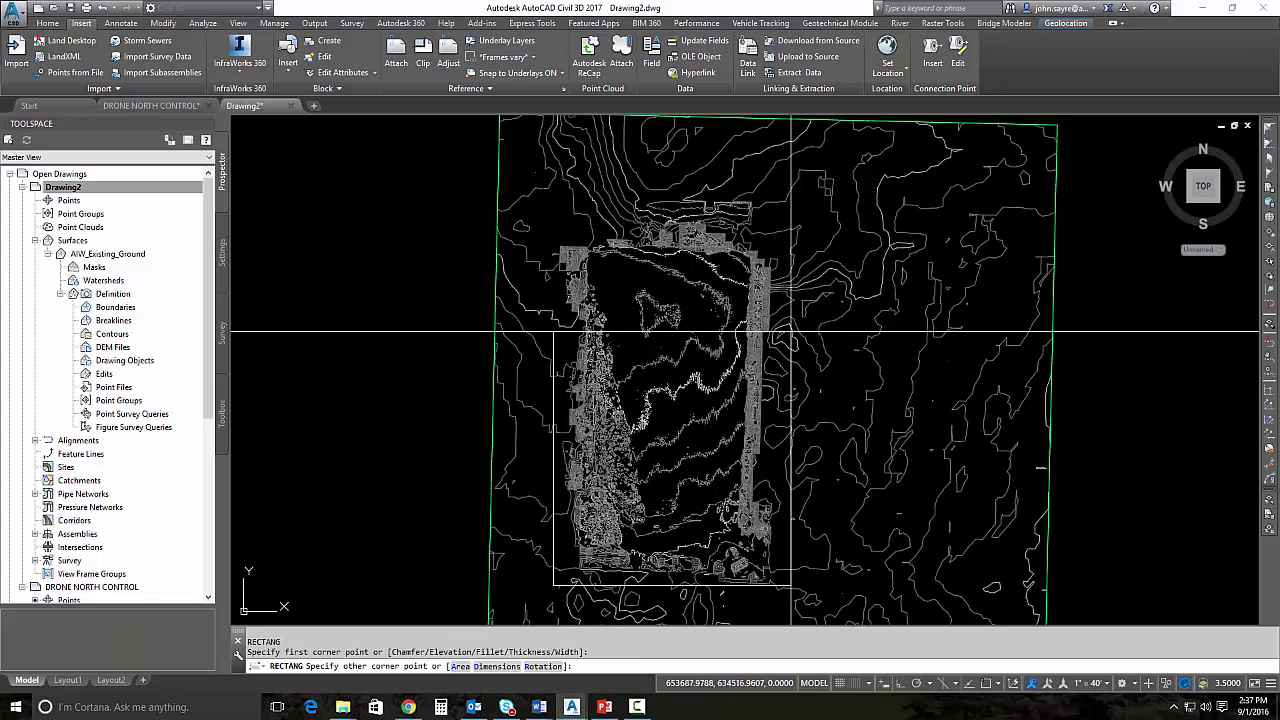
click(775, 220)
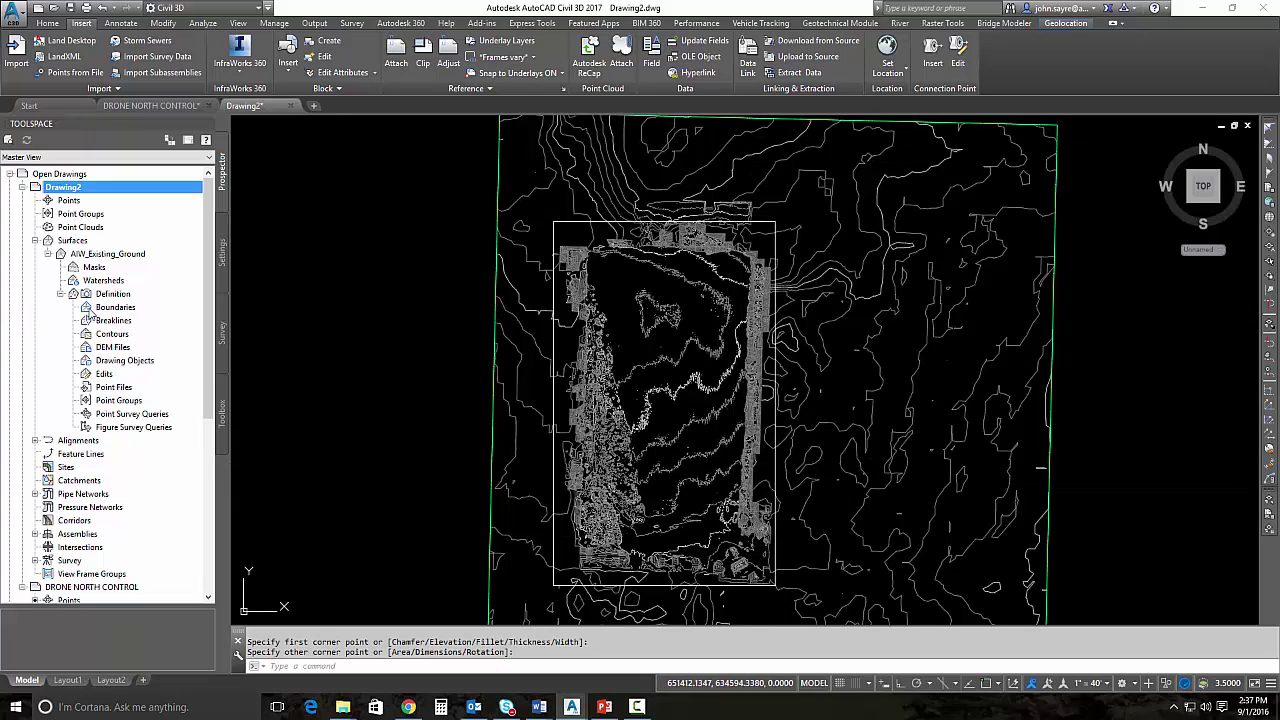
Add the rectangle to AIW_Existing_Ground as an Outer boundary named "outer", with non-destructive breakline and a 1.00' mid-ordinate distance
right_click(118, 308)
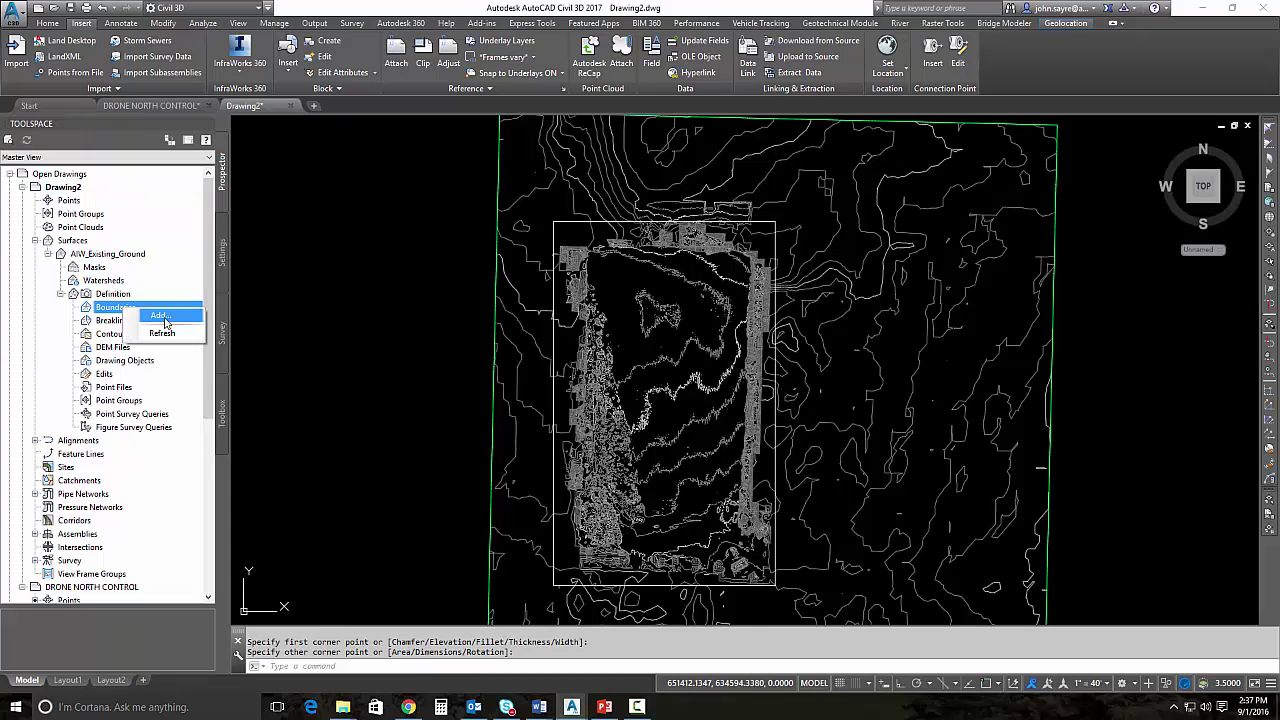
click(145, 318)
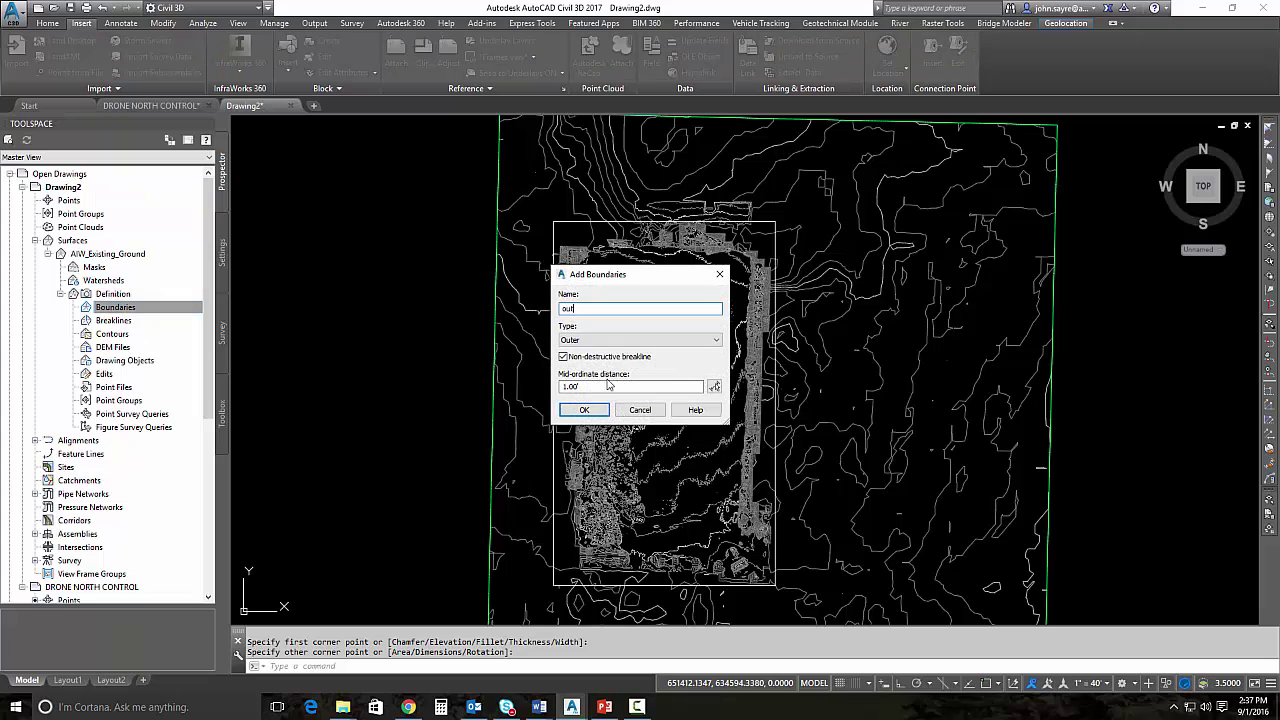
click(595, 412)
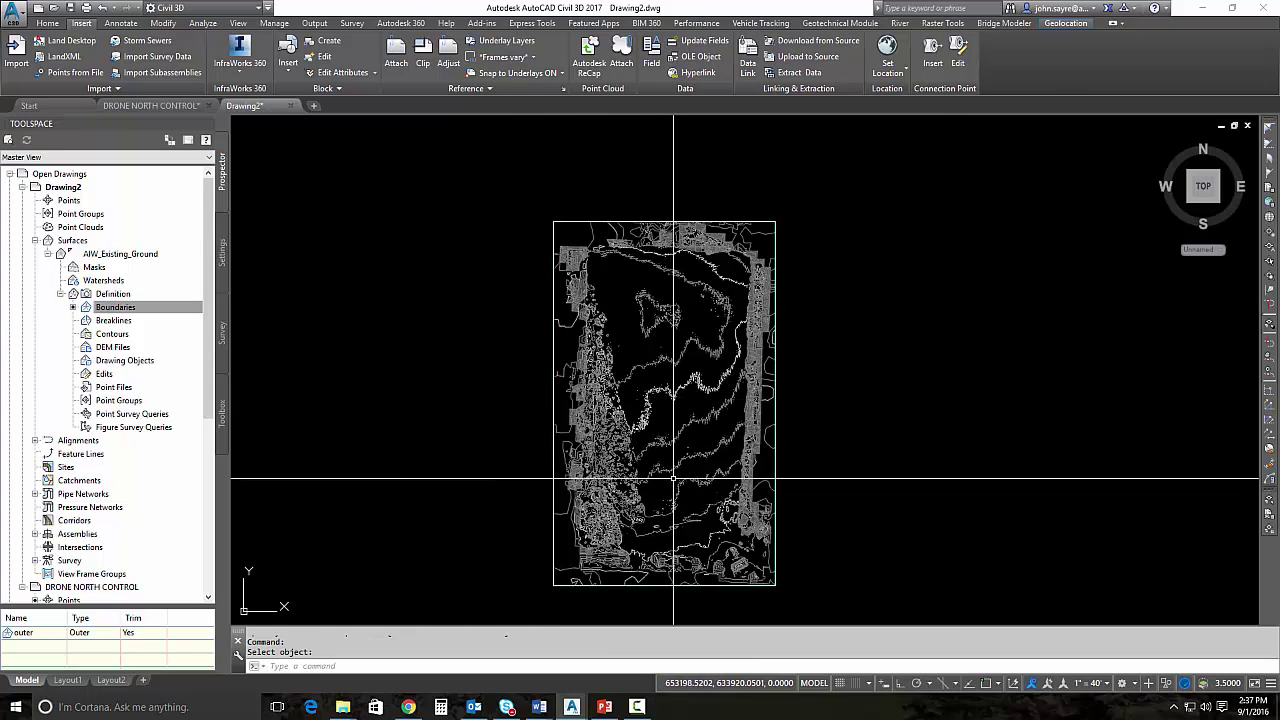
middle_drag(674, 483, 664, 485)
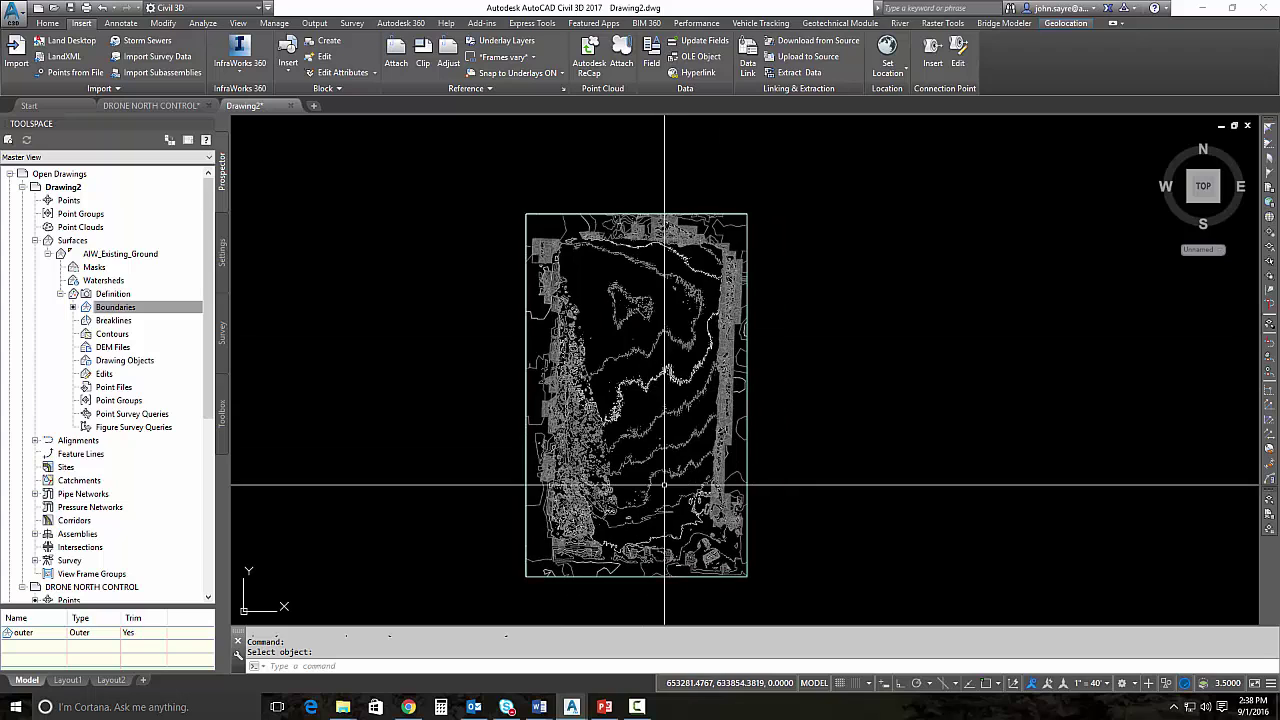
Examine the general statistics of the AIW_Existing_Ground surface, including its number of points, and leave its properties unchanged
click(632, 370)
right_click(640, 385)
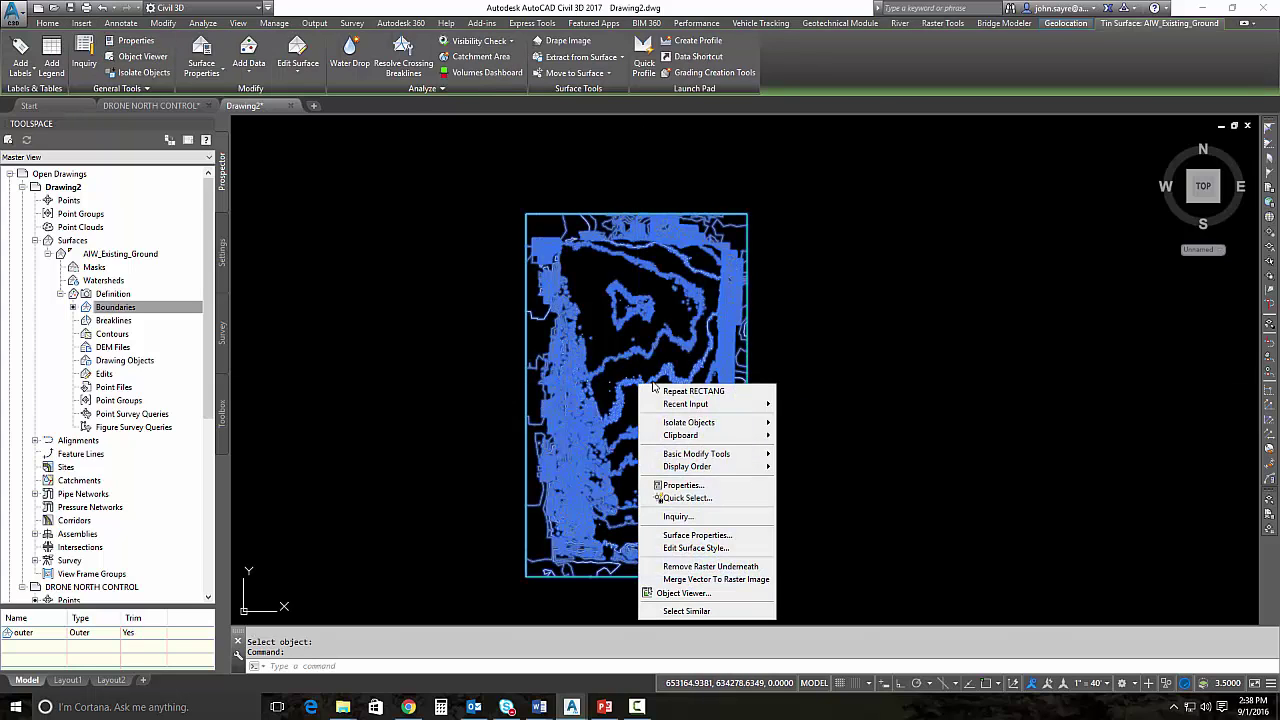
click(697, 535)
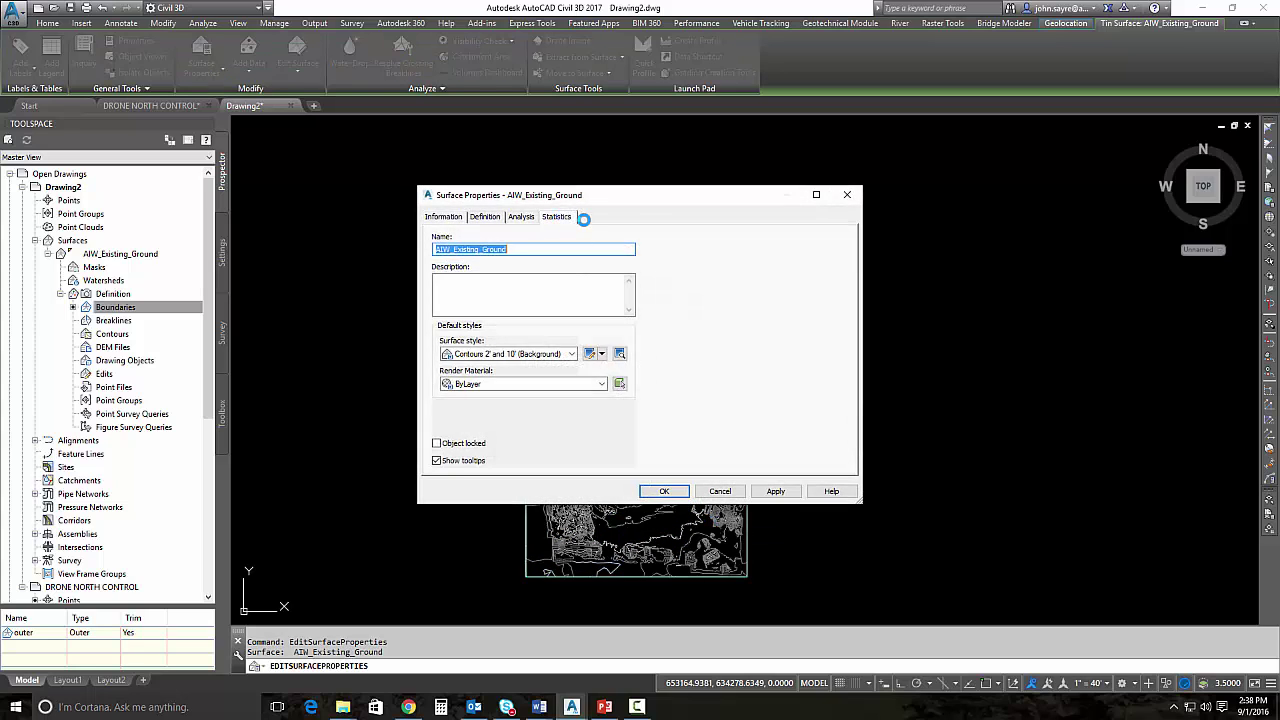
click(441, 256)
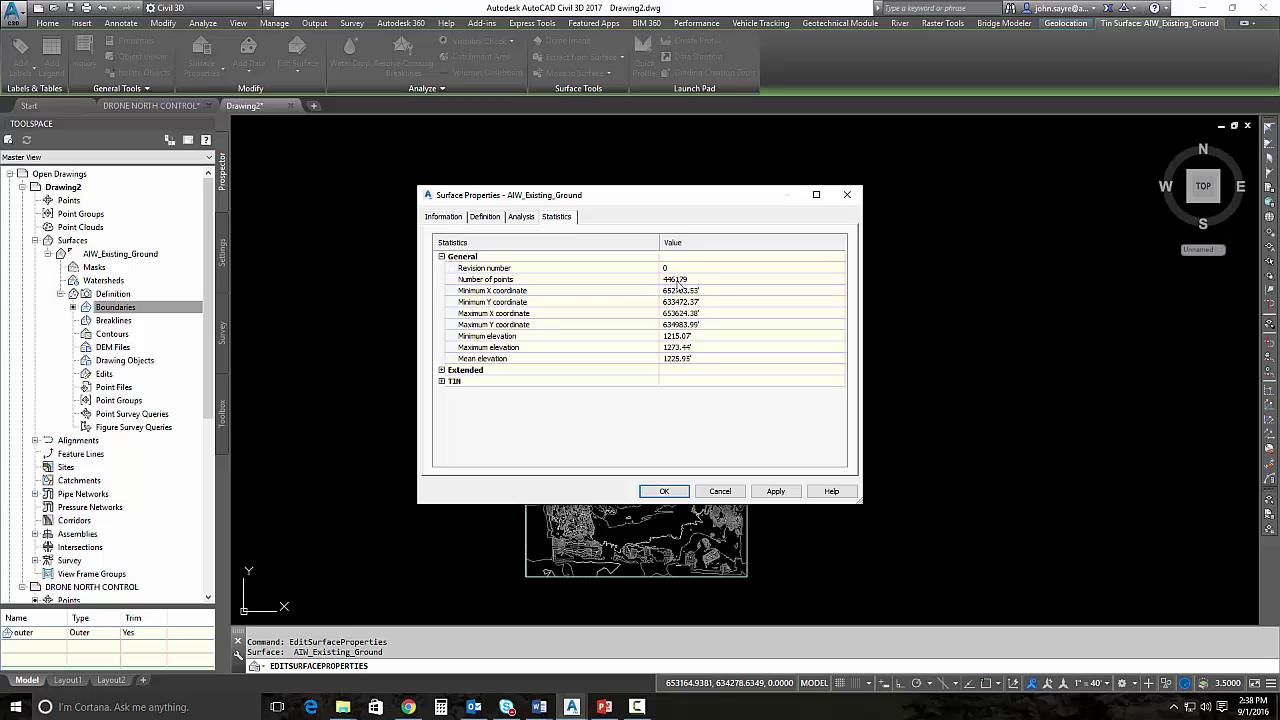
click(720, 491)
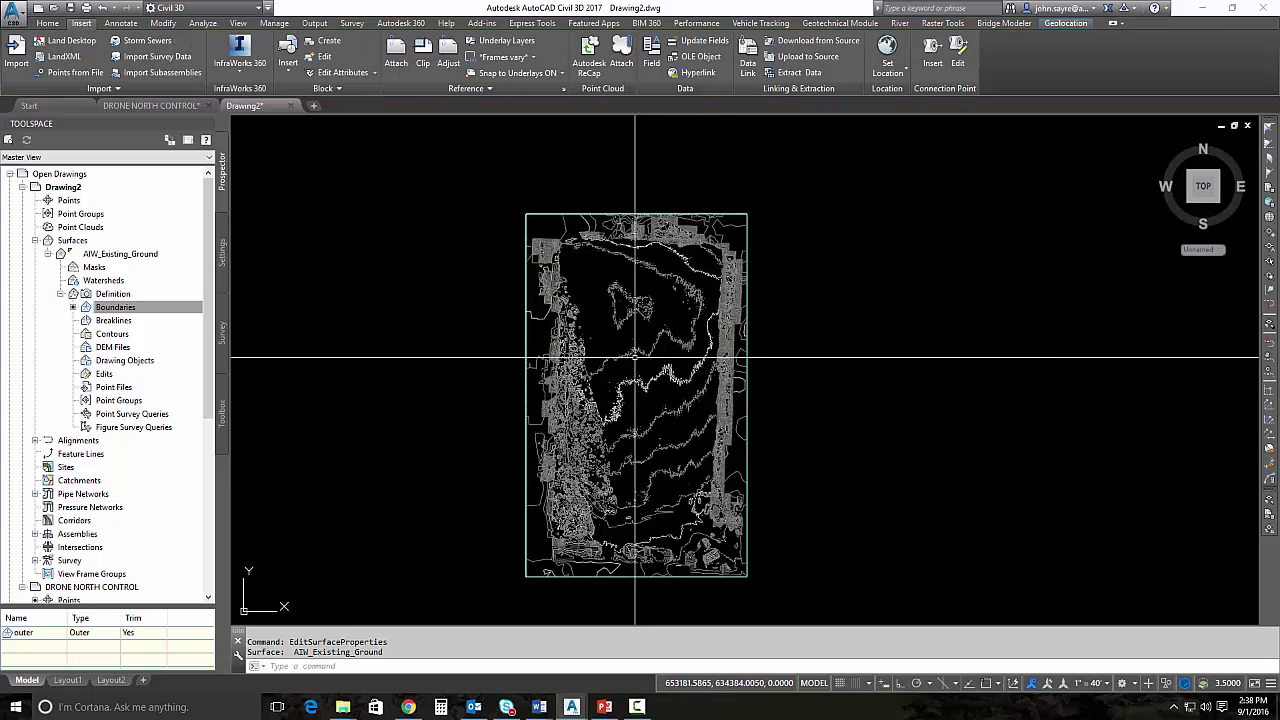
mouse_move(610, 367)
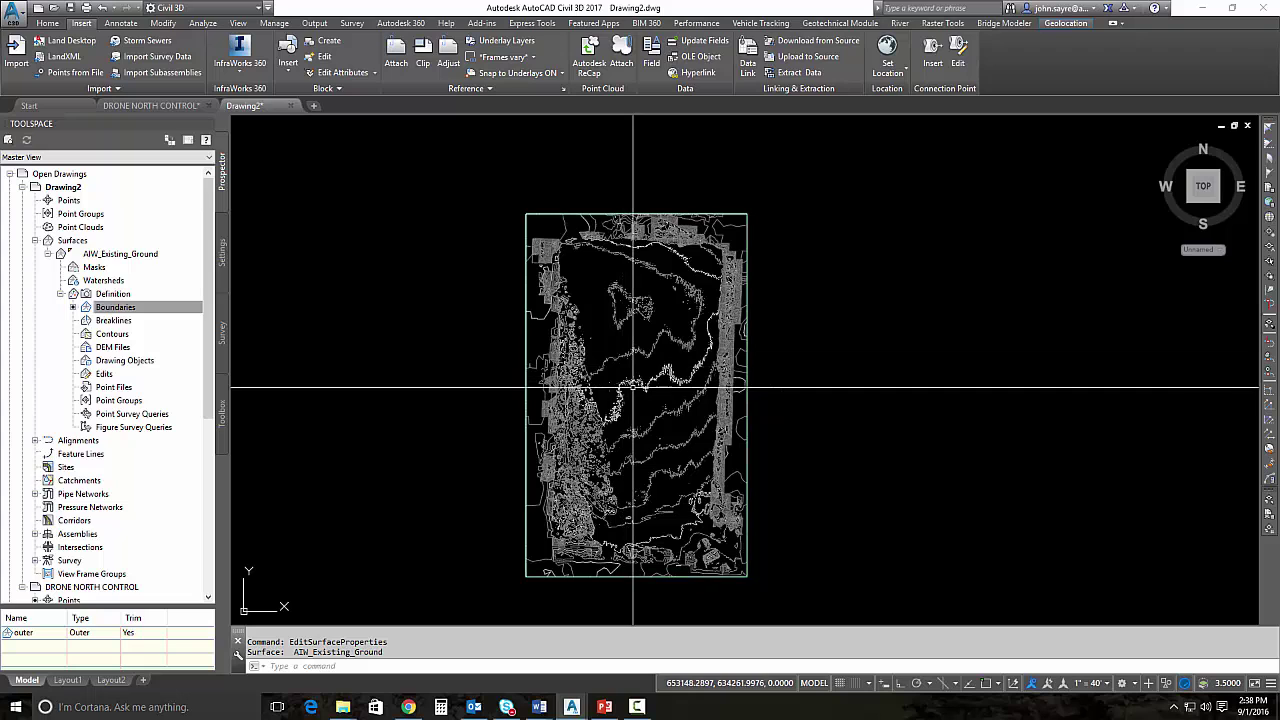
Start the Simplify Surface command on AIW_Existing_Ground and choose Point Removal as the simplification method
scroll(640, 420, up, 2)
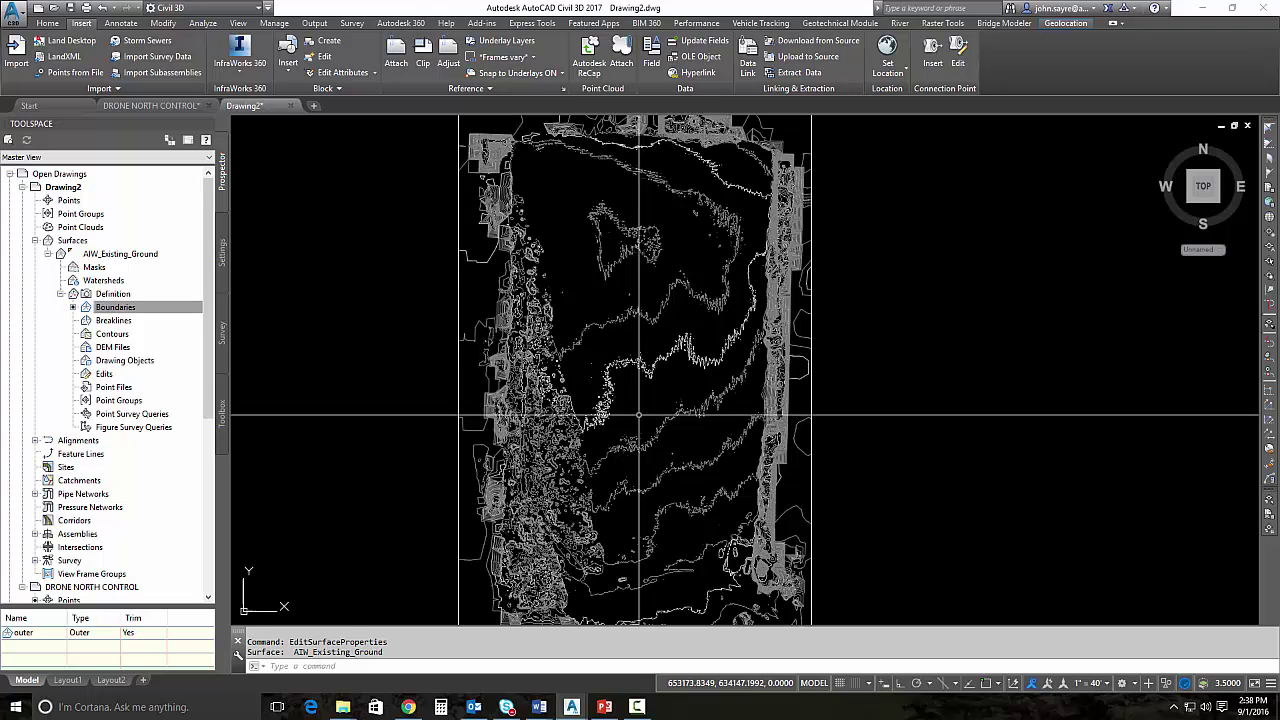
mouse_move(640, 414)
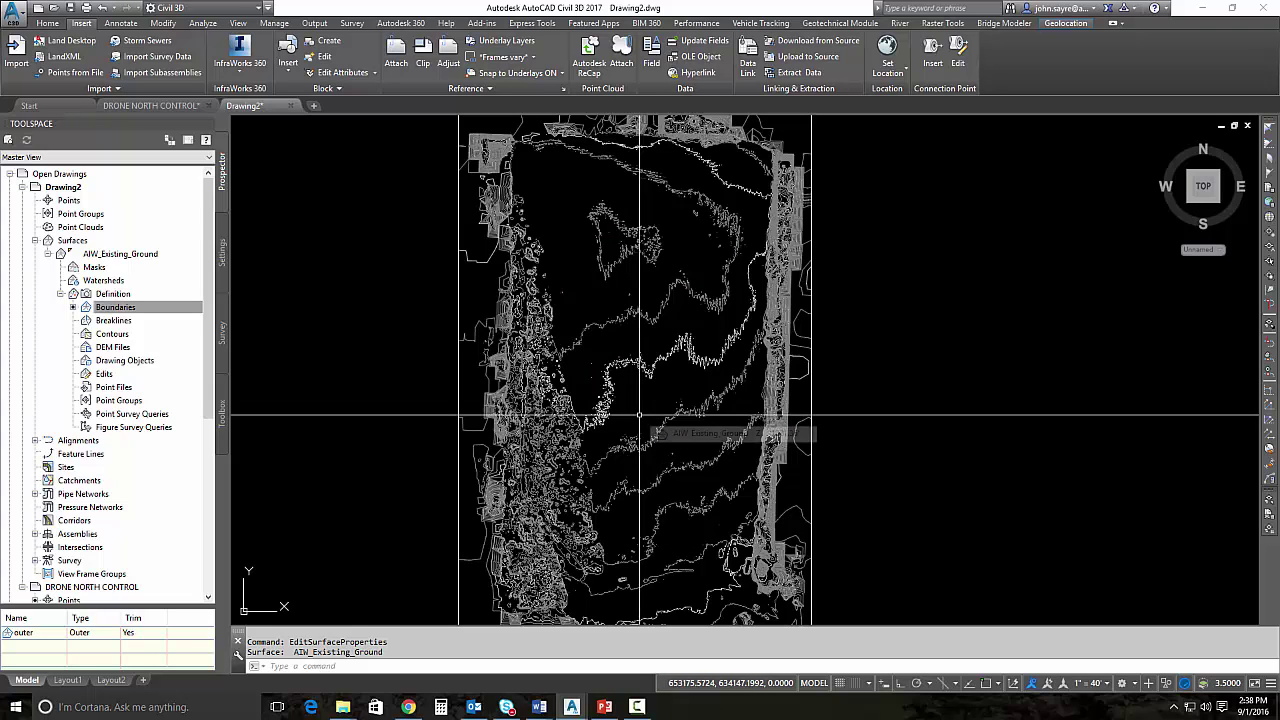
click(47, 23)
click(641, 380)
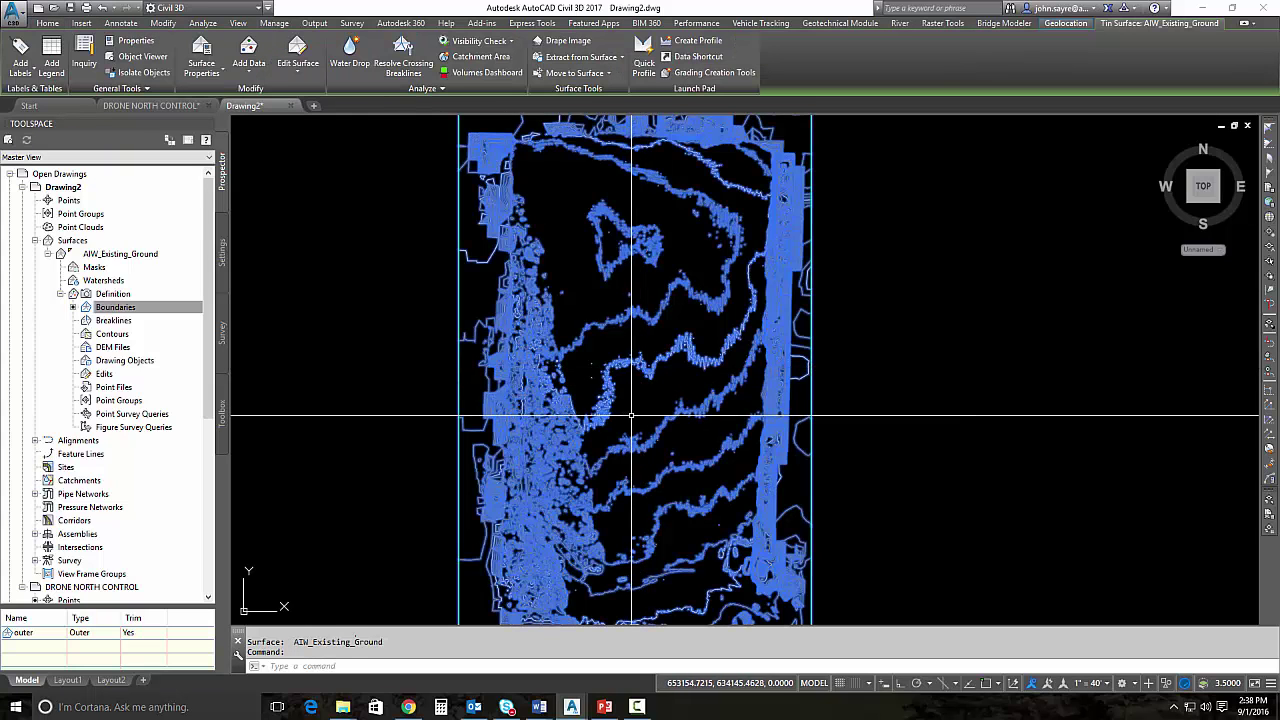
click(298, 65)
click(326, 398)
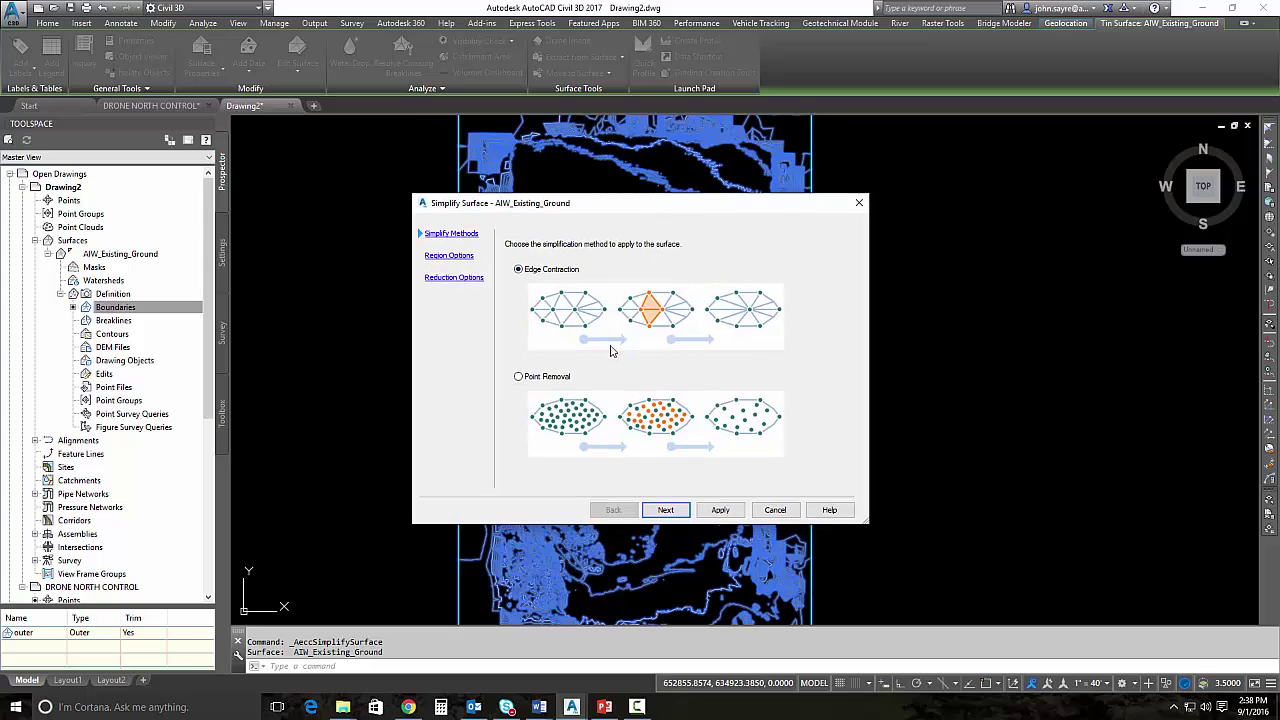
click(519, 377)
click(662, 510)
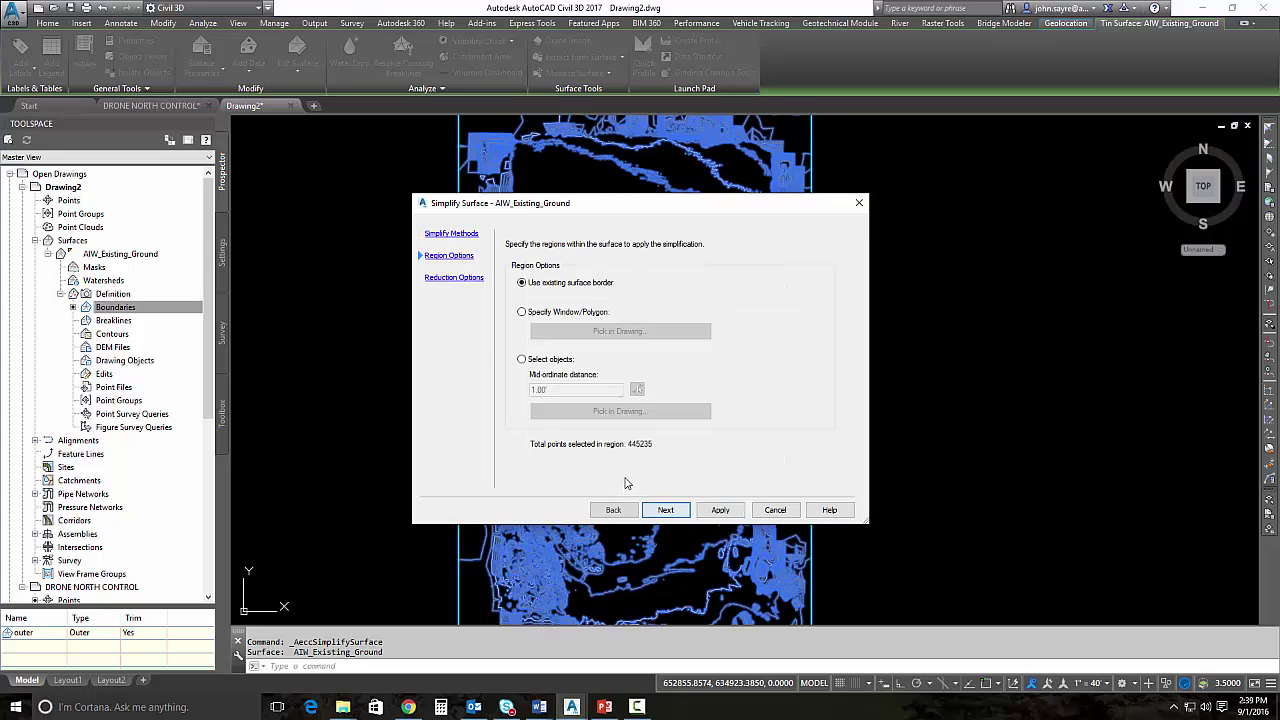
Define the simplification region as a closed polygon around the open field, leaving out the dense contours along its edges
click(521, 312)
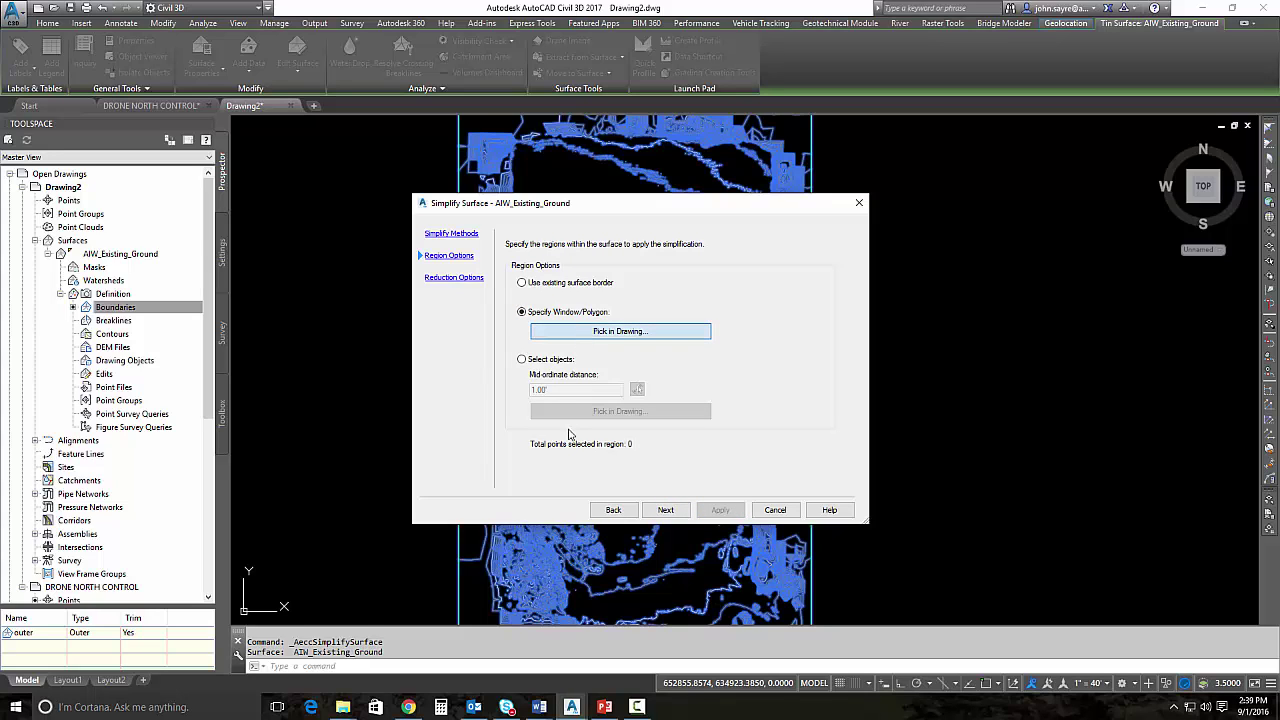
key(Return)
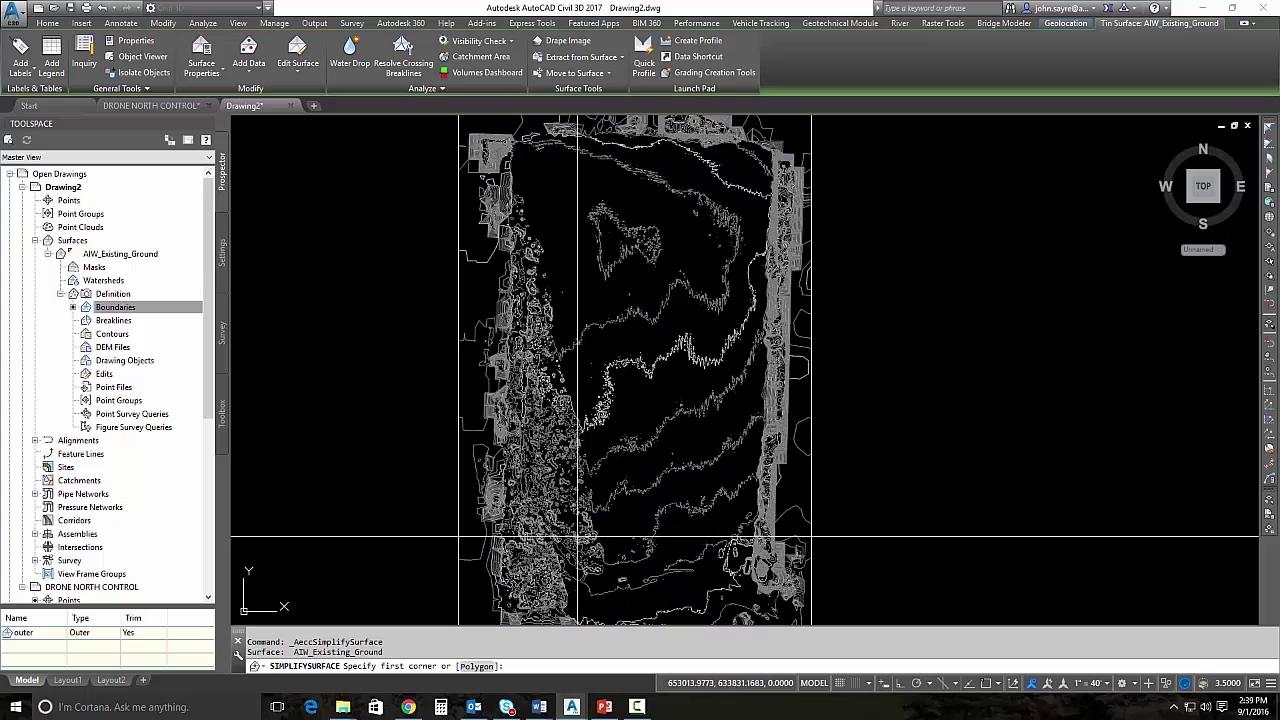
text(p)
key(Return)
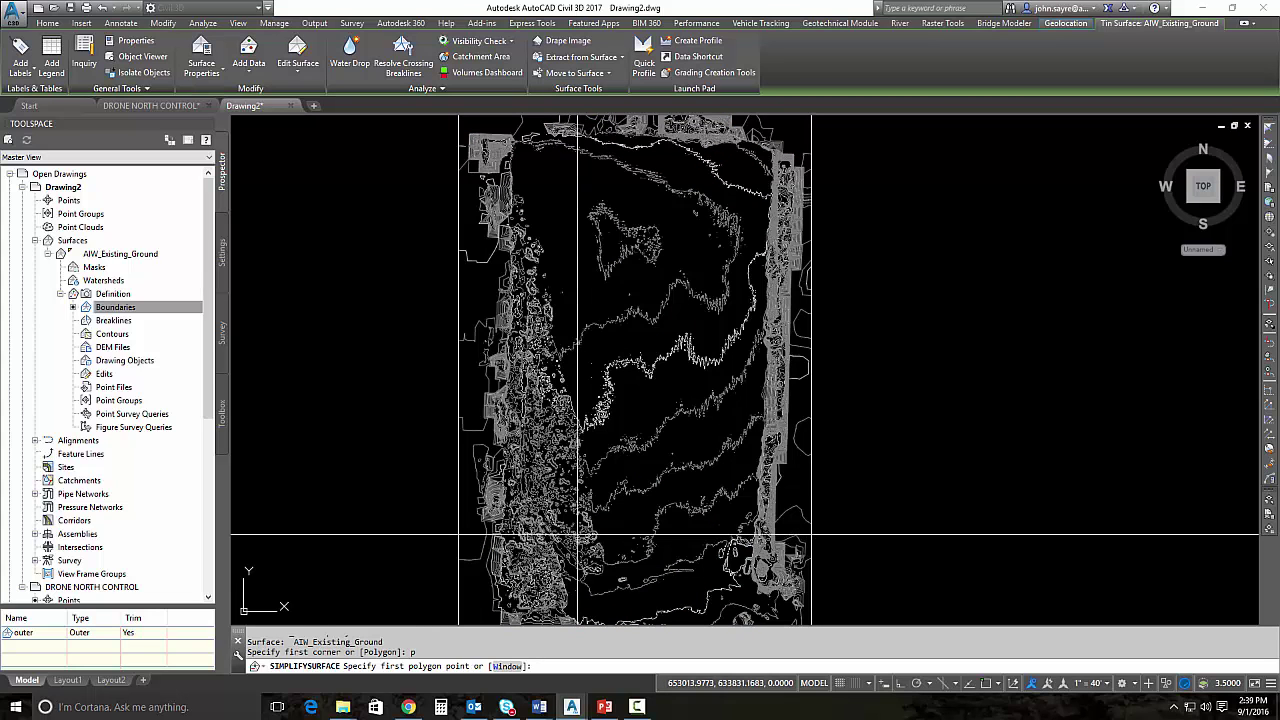
click(735, 151)
click(650, 145)
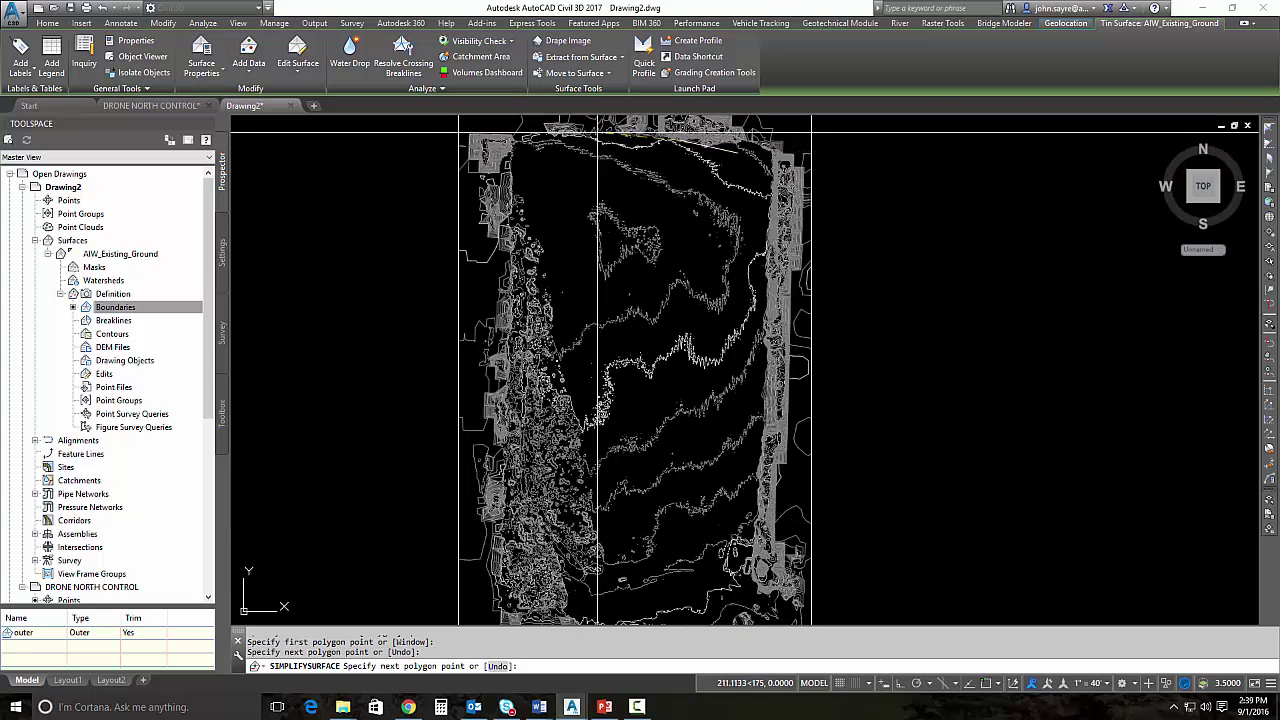
click(572, 145)
click(517, 146)
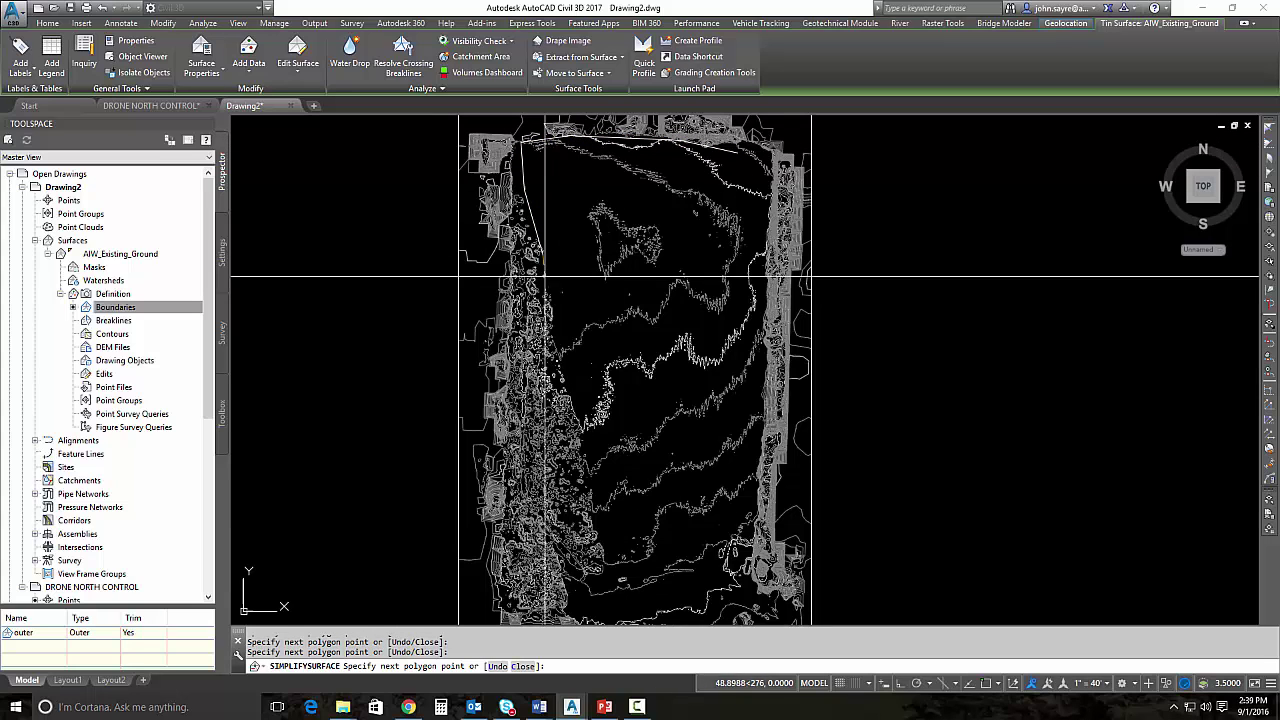
click(586, 430)
click(605, 565)
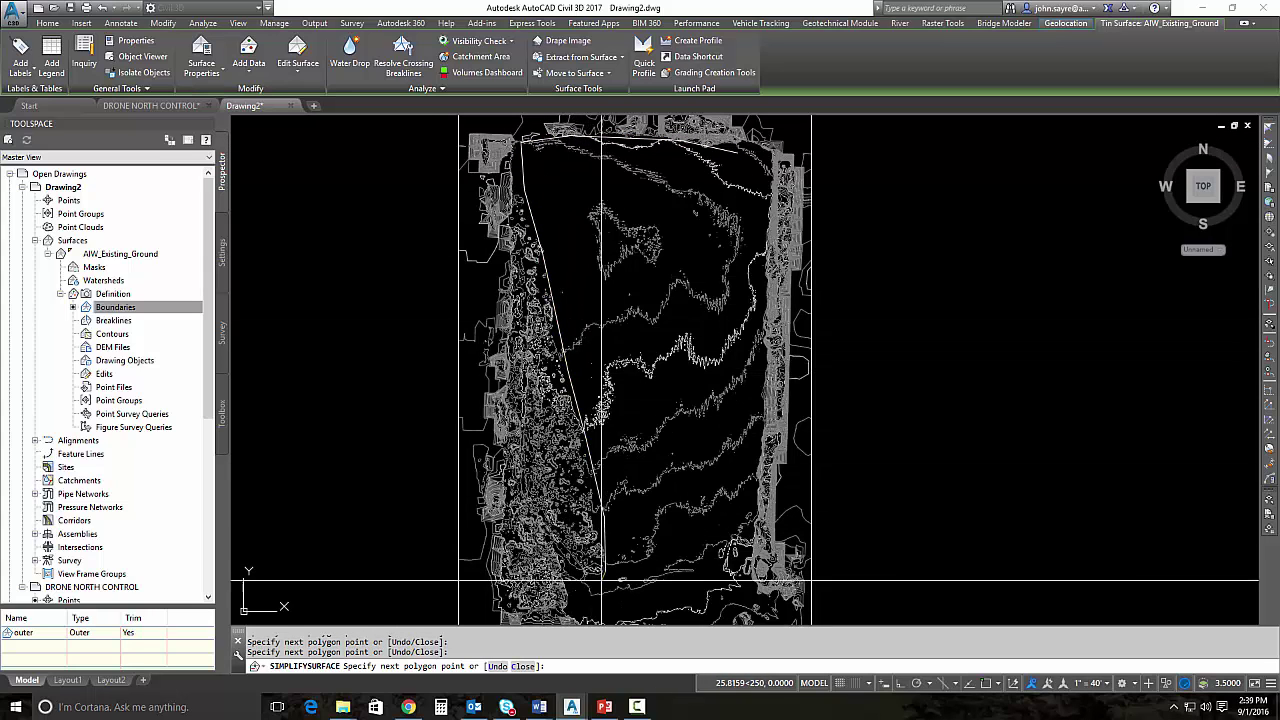
click(567, 592)
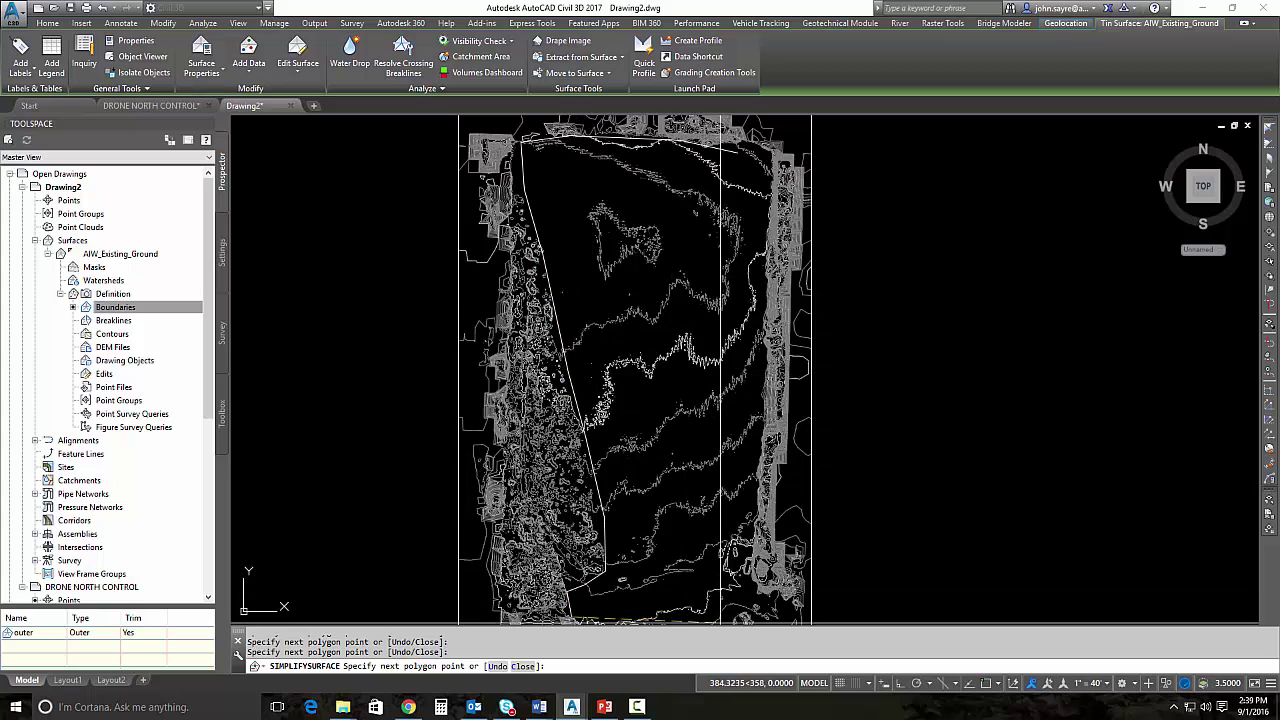
click(747, 619)
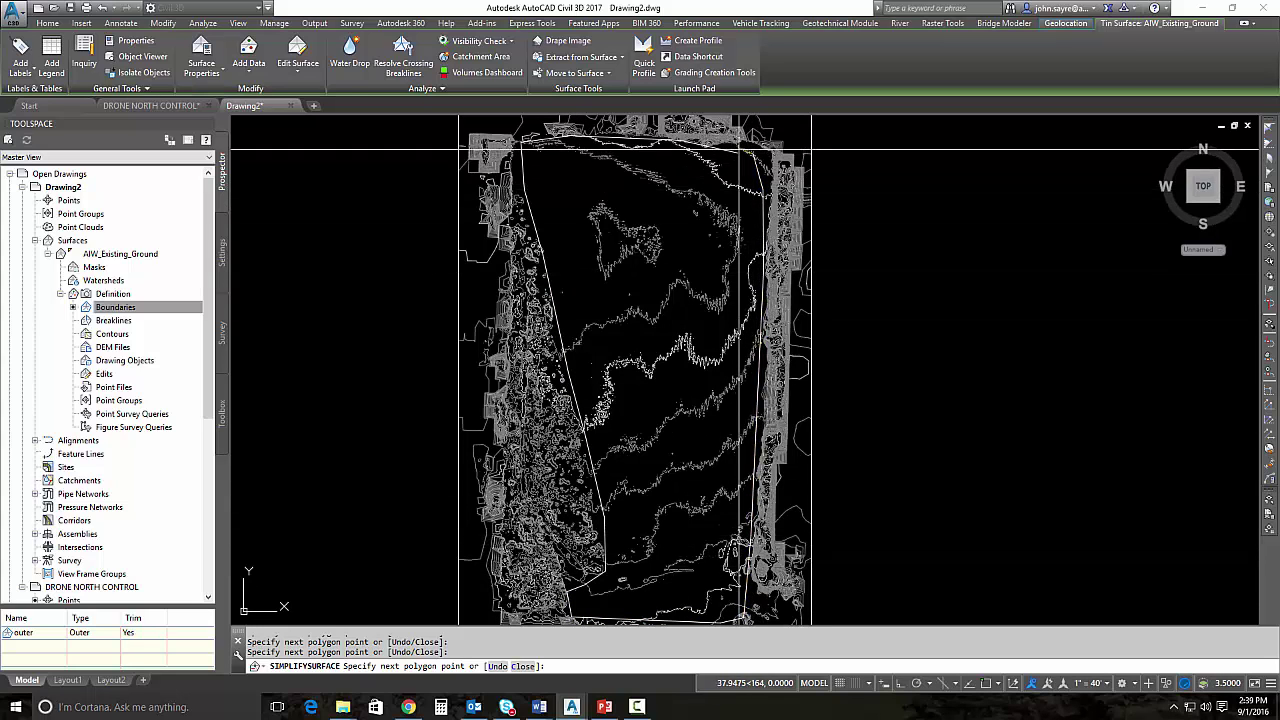
click(741, 153)
text(c)
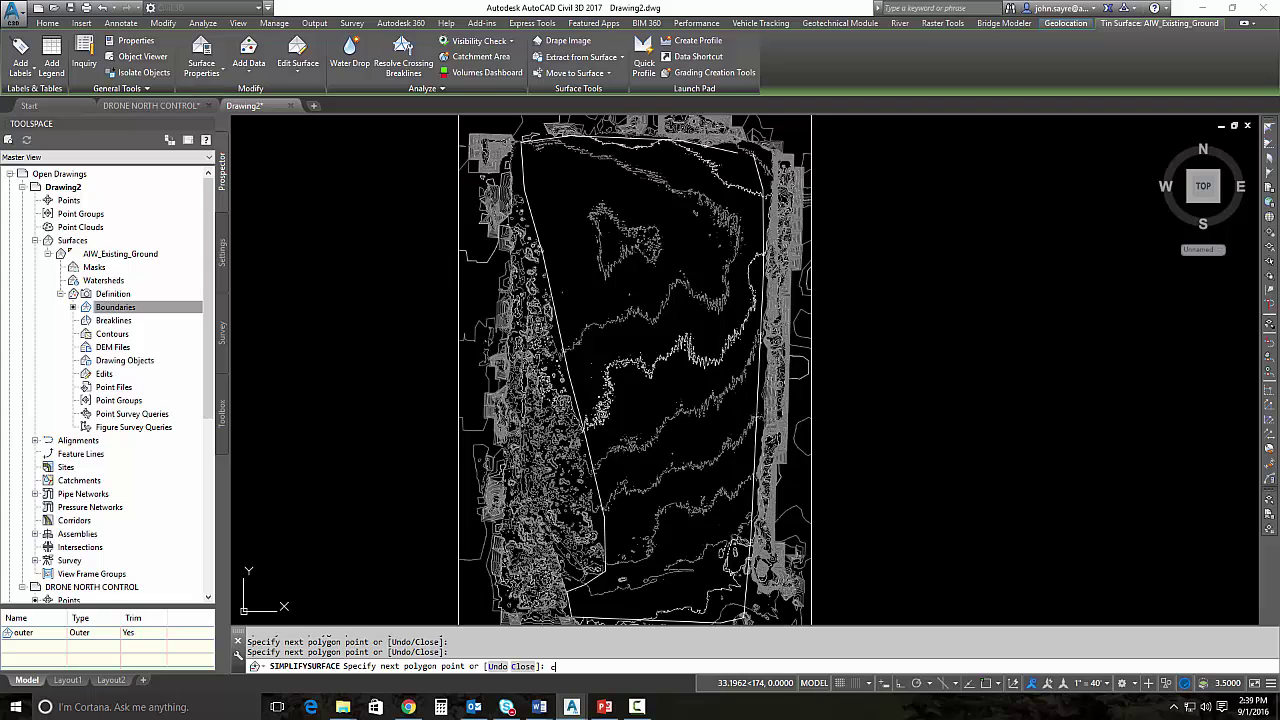
key(Return)
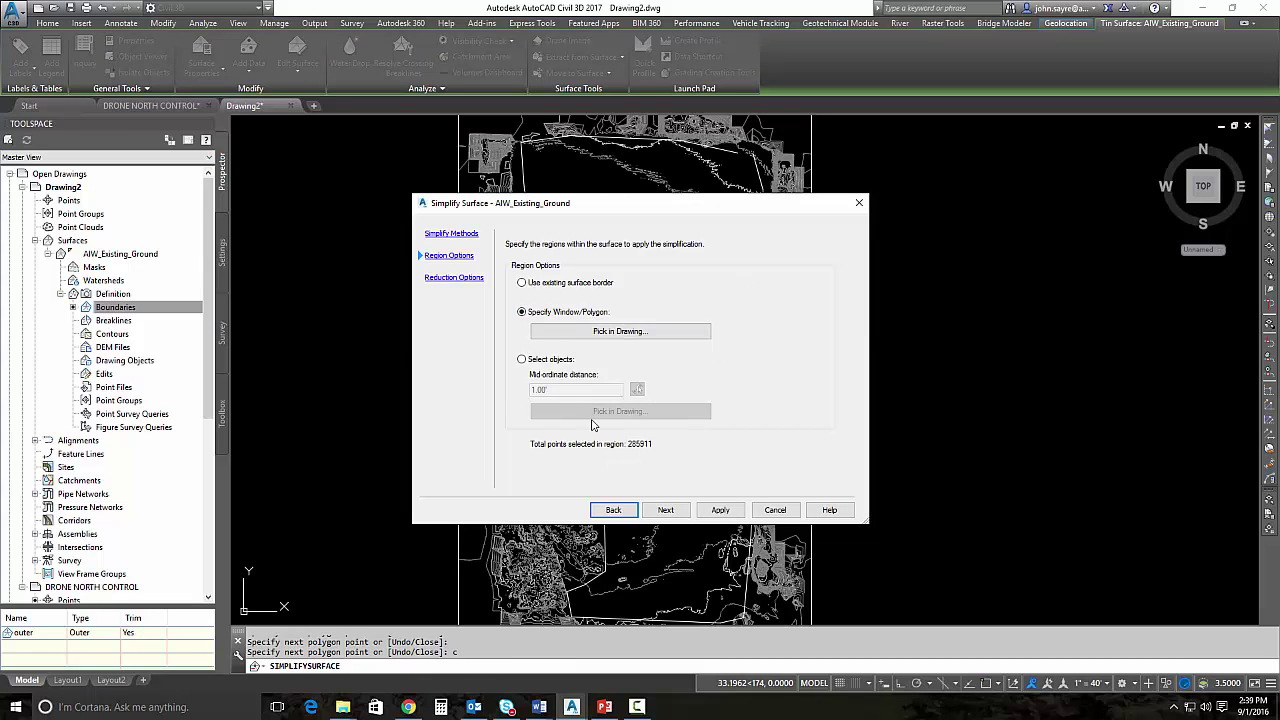
Apply the simplification with 95% of points to remove and a maximum change in elevation of 0.25, and finish the wizard
click(668, 510)
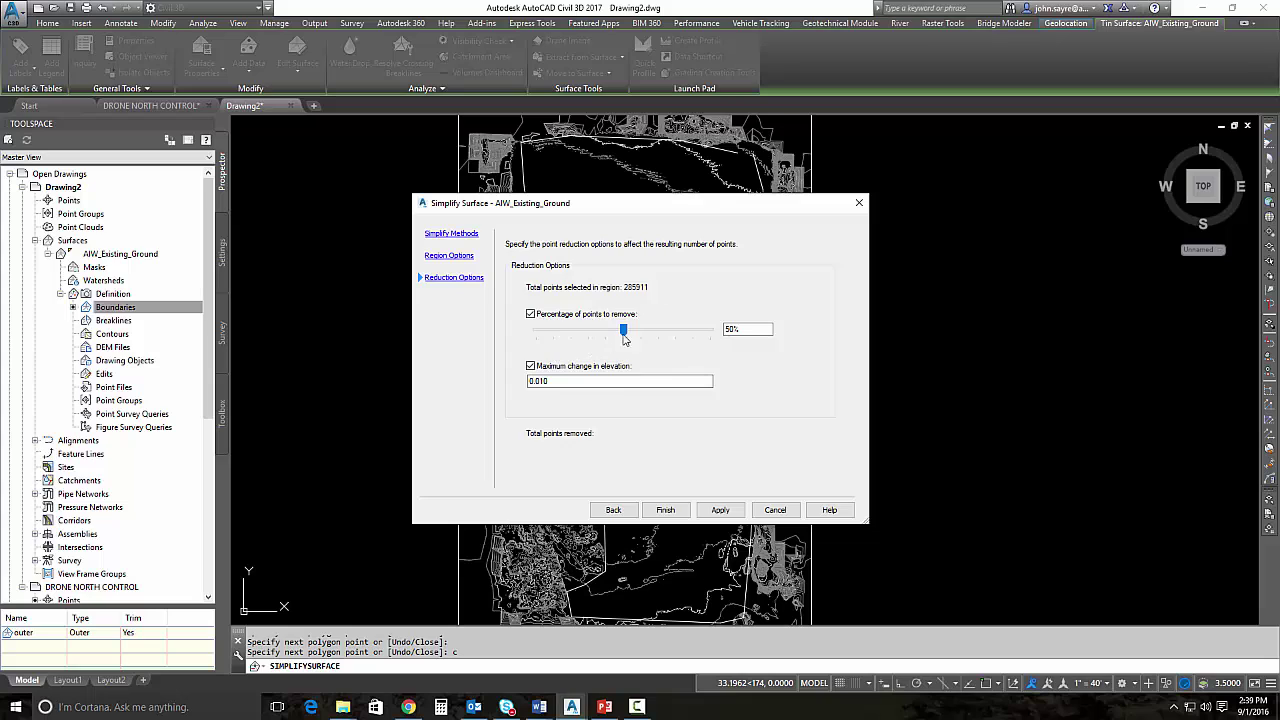
drag(624, 338, 700, 338)
drag(700, 337, 699, 338)
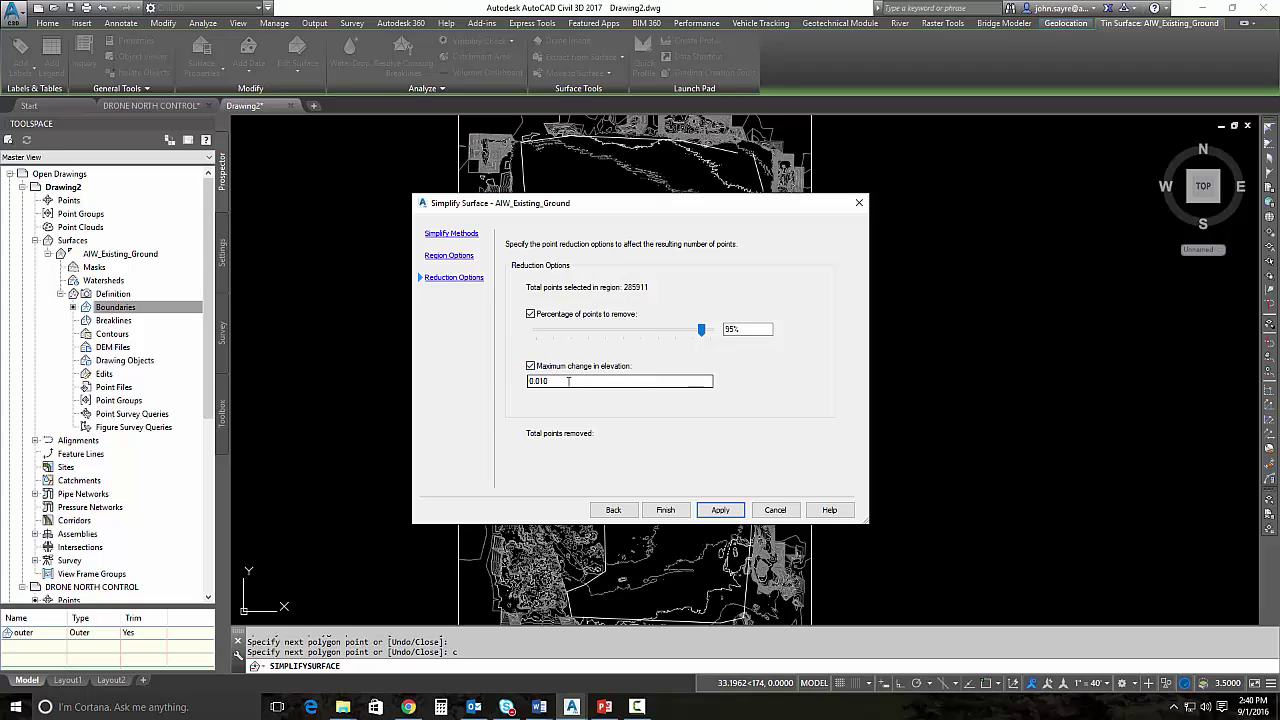
drag(568, 381, 484, 396)
text(.25)
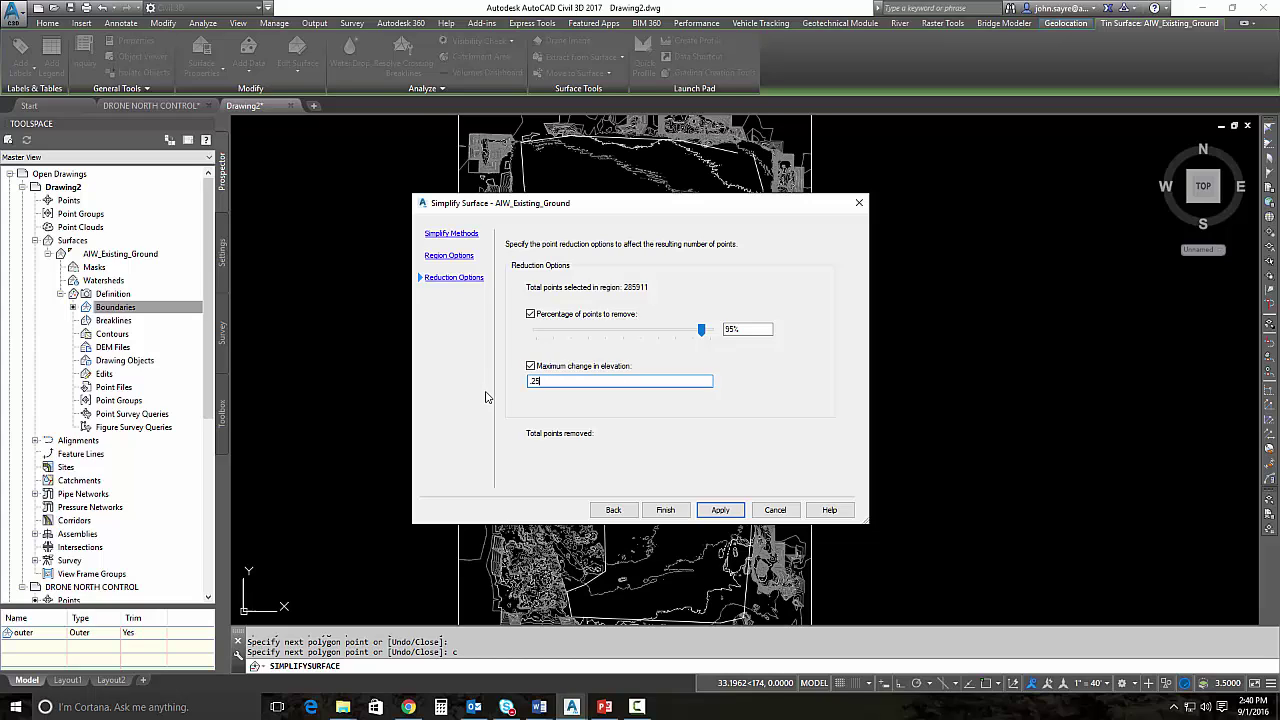
click(718, 511)
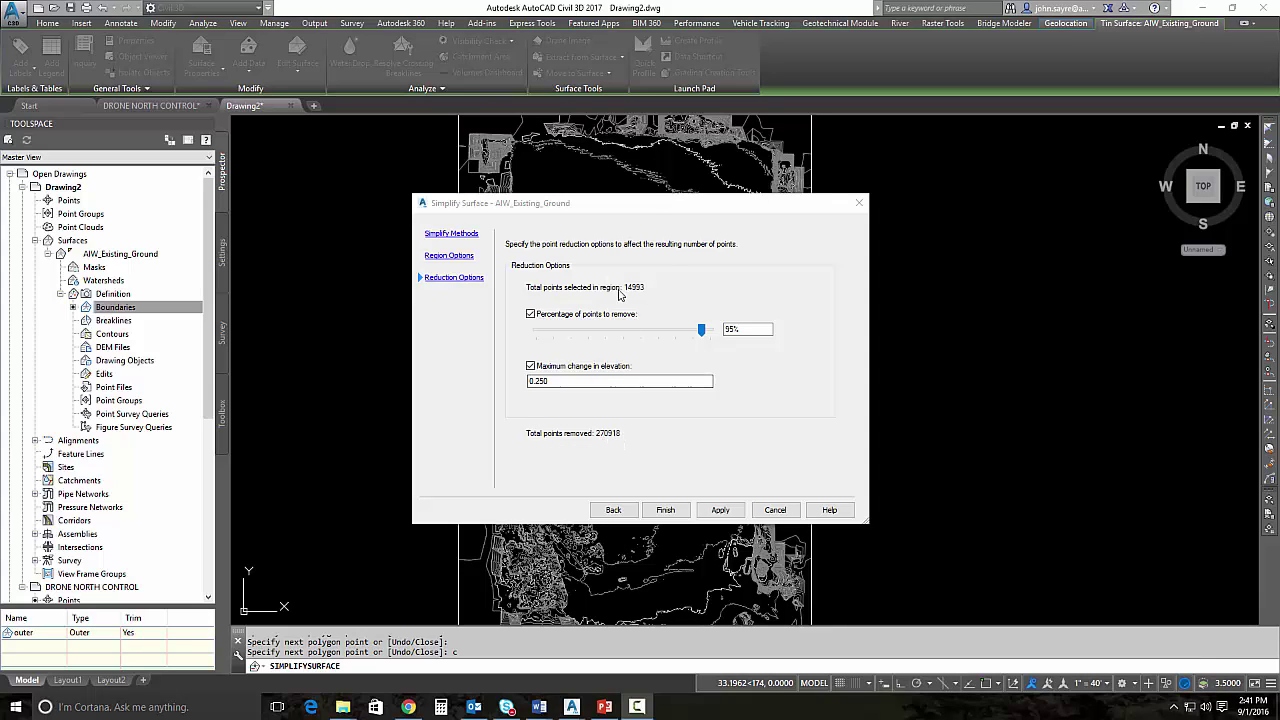
mouse_move(650, 204)
mouse_down()
mouse_move(980, 277)
mouse_move(961, 200)
mouse_up()
click(979, 507)
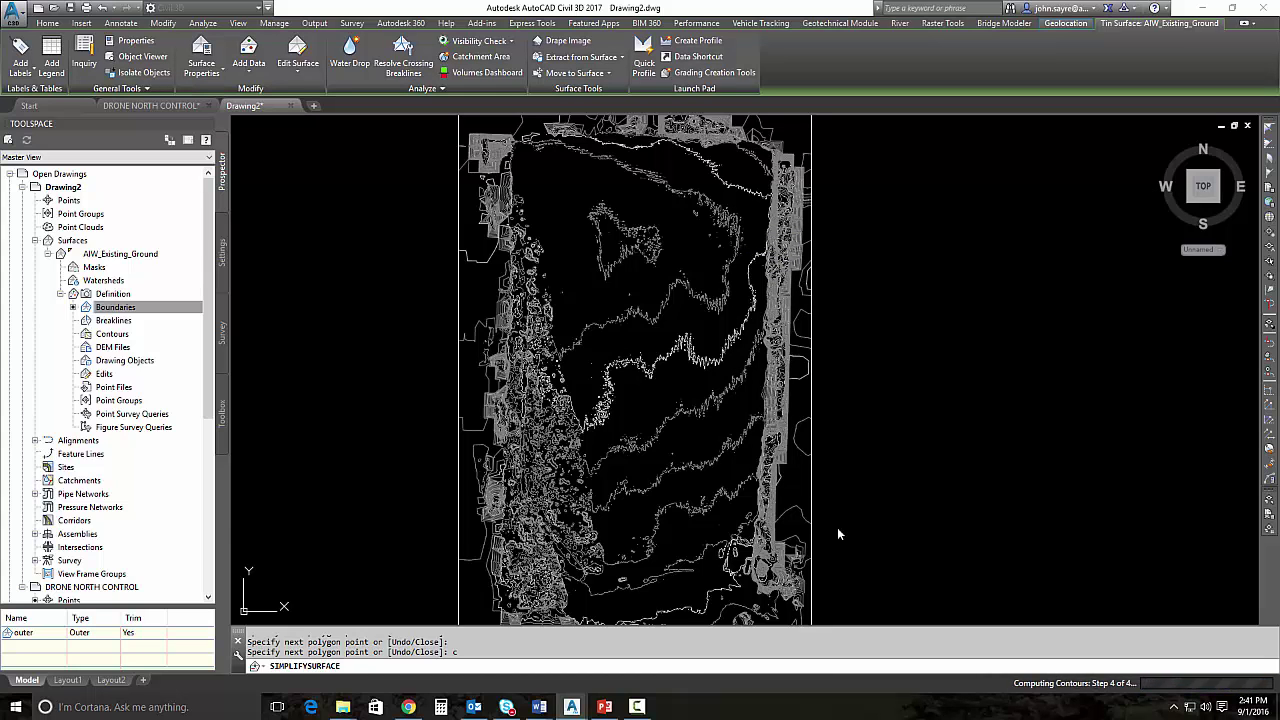
Inspect the simplified contours and start a second Simplify Surface pass on AIW_Existing_Ground with the Point Removal method
scroll(740, 265, up, 2)
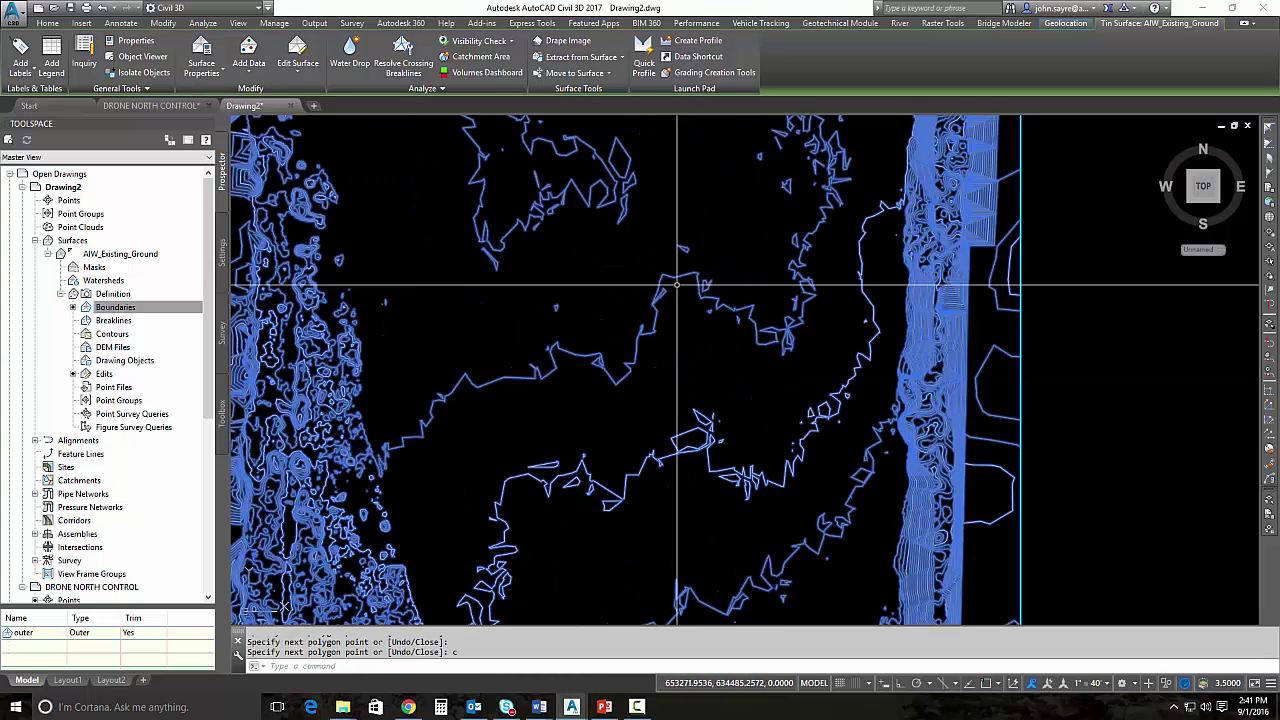
scroll(738, 256, down, 2)
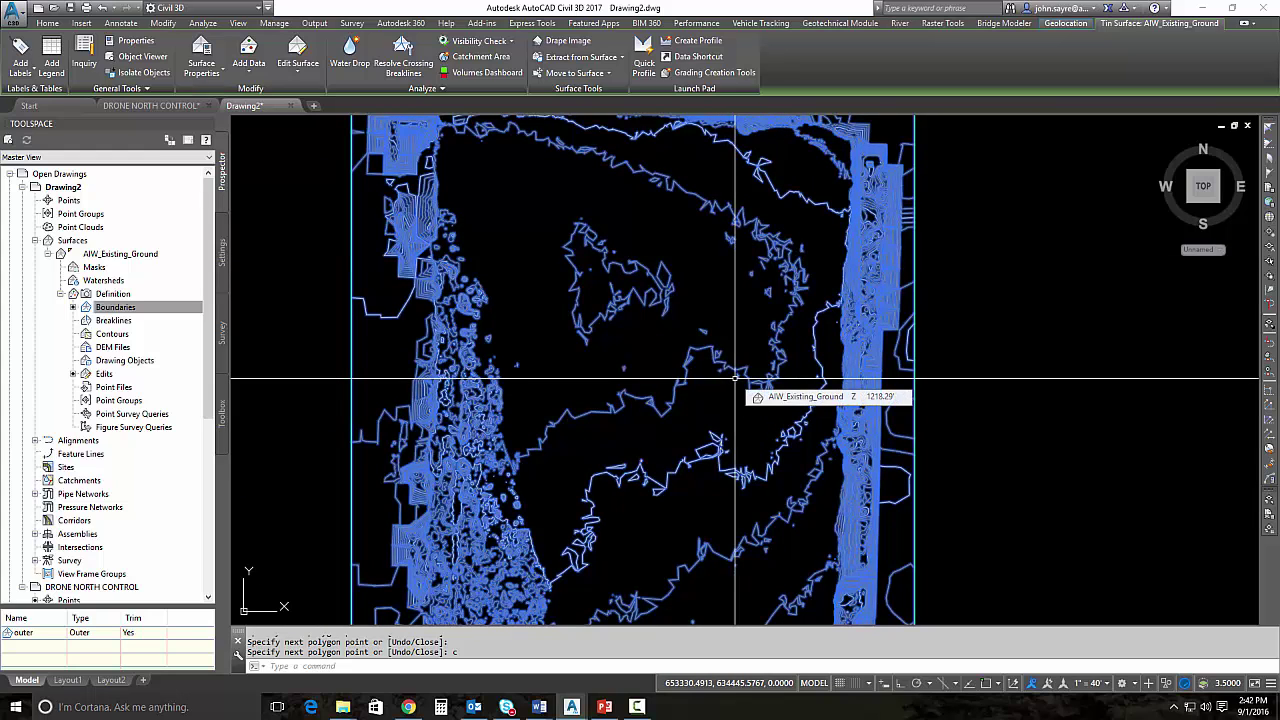
scroll(735, 378, down, 4)
scroll(577, 429, up, 2)
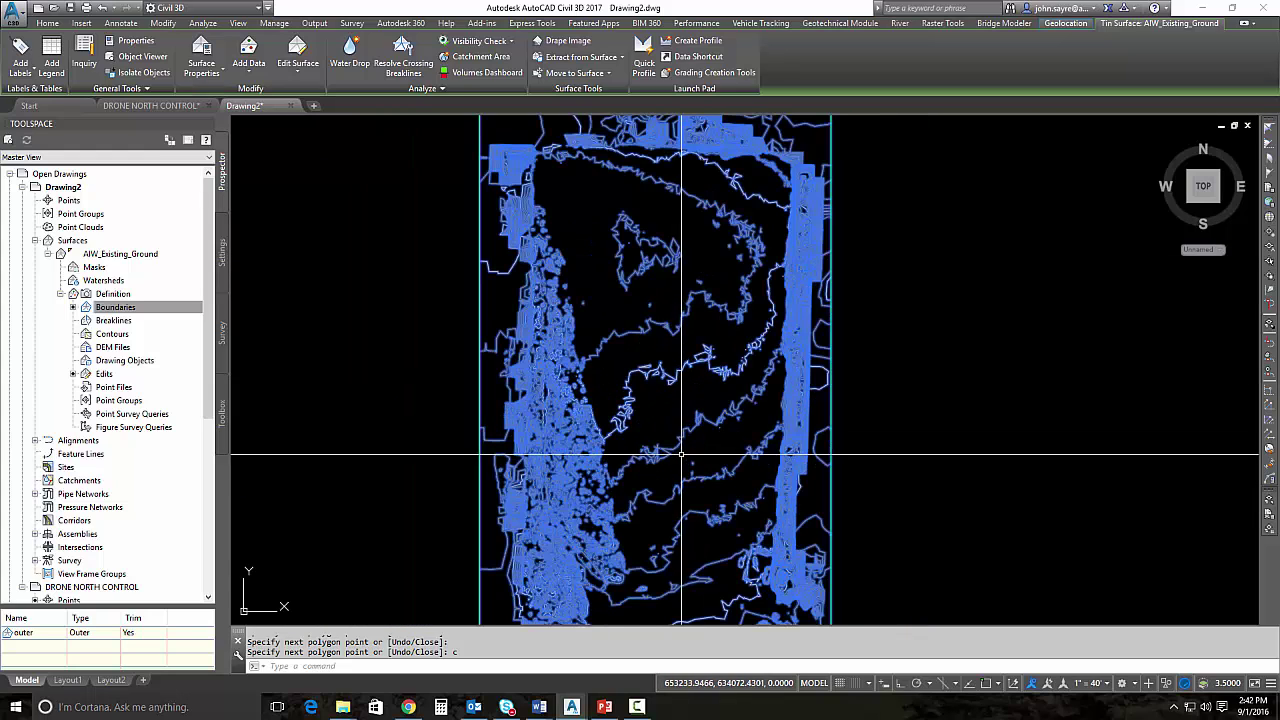
click(297, 52)
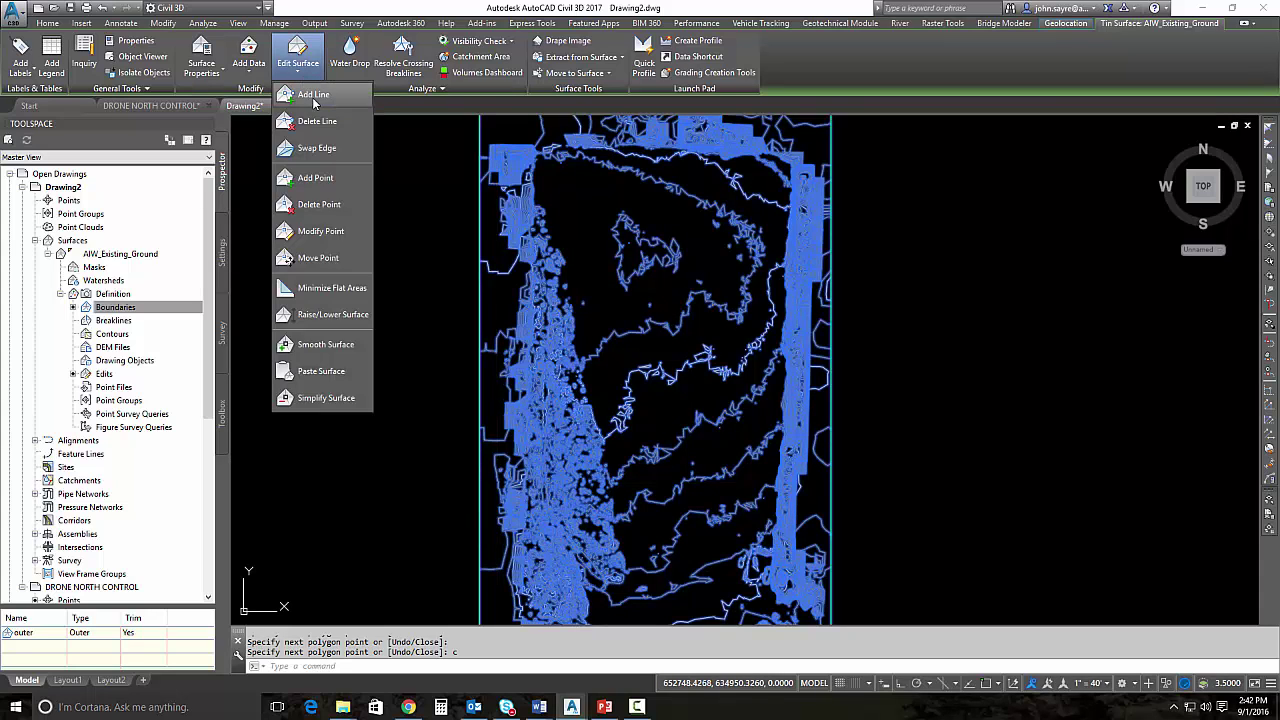
click(326, 398)
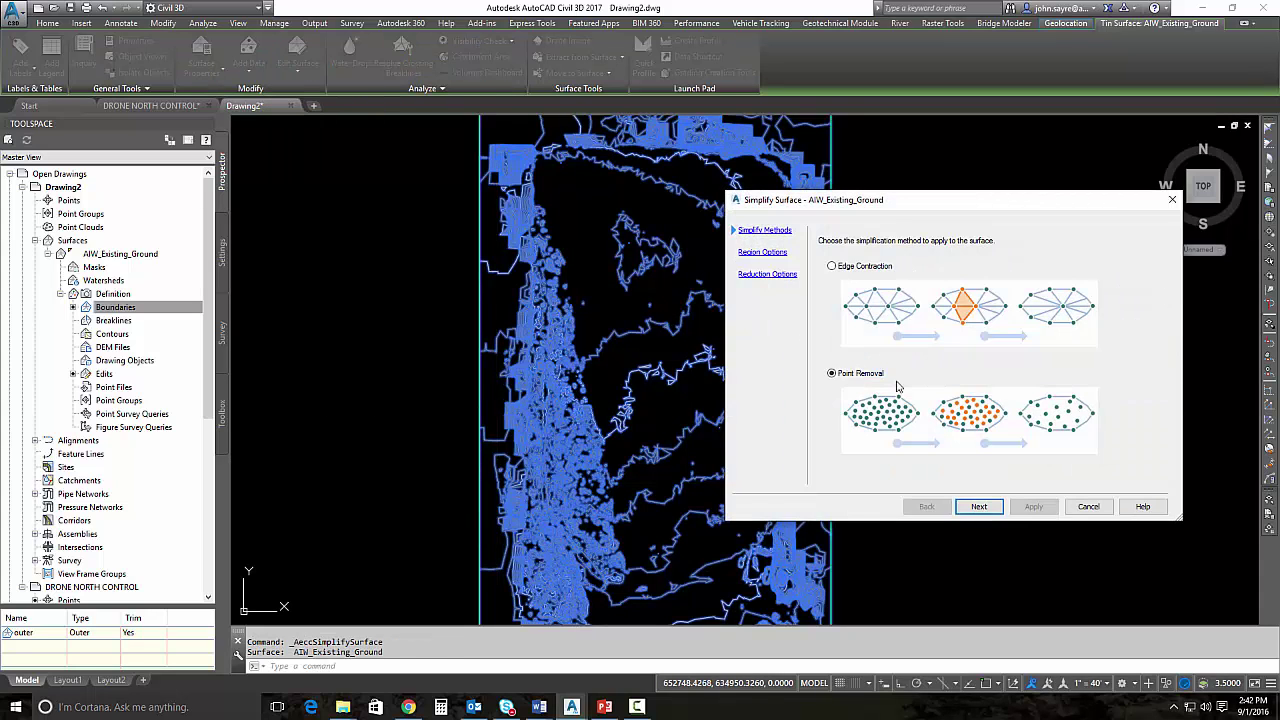
click(979, 506)
Outline the open field with a closed polygon as the region for the second simplification and proceed to the reduction options
click(932, 328)
key(p)
key(Return)
click(234, 148)
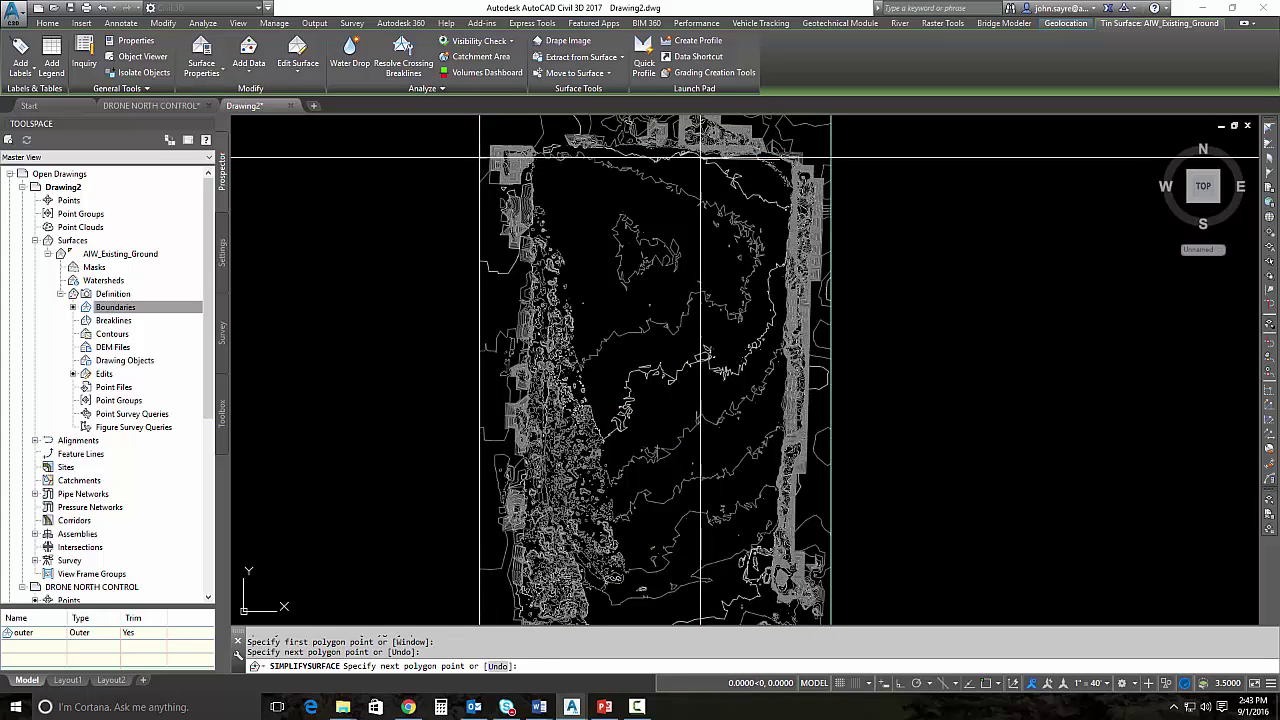
click(637, 148)
click(745, 148)
click(745, 263)
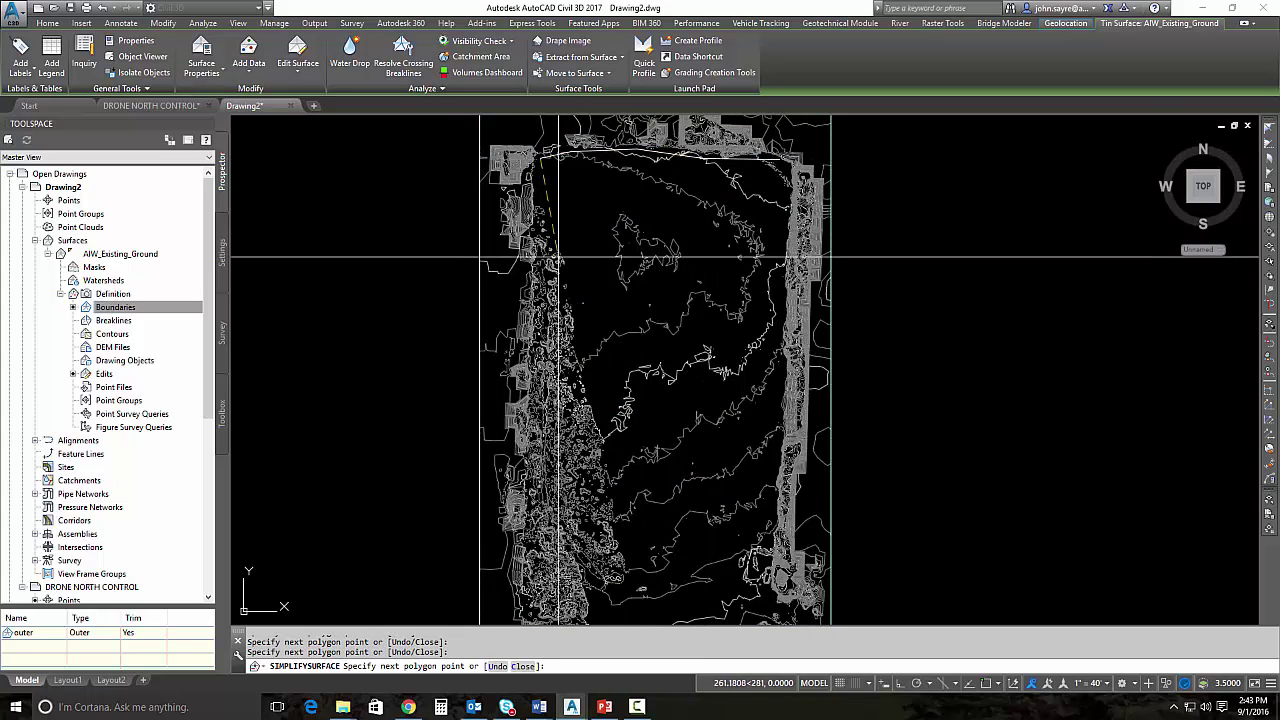
mouse_move(780, 352)
middle_down()
mouse_move(745, 272)
mouse_move(705, 415)
middle_up()
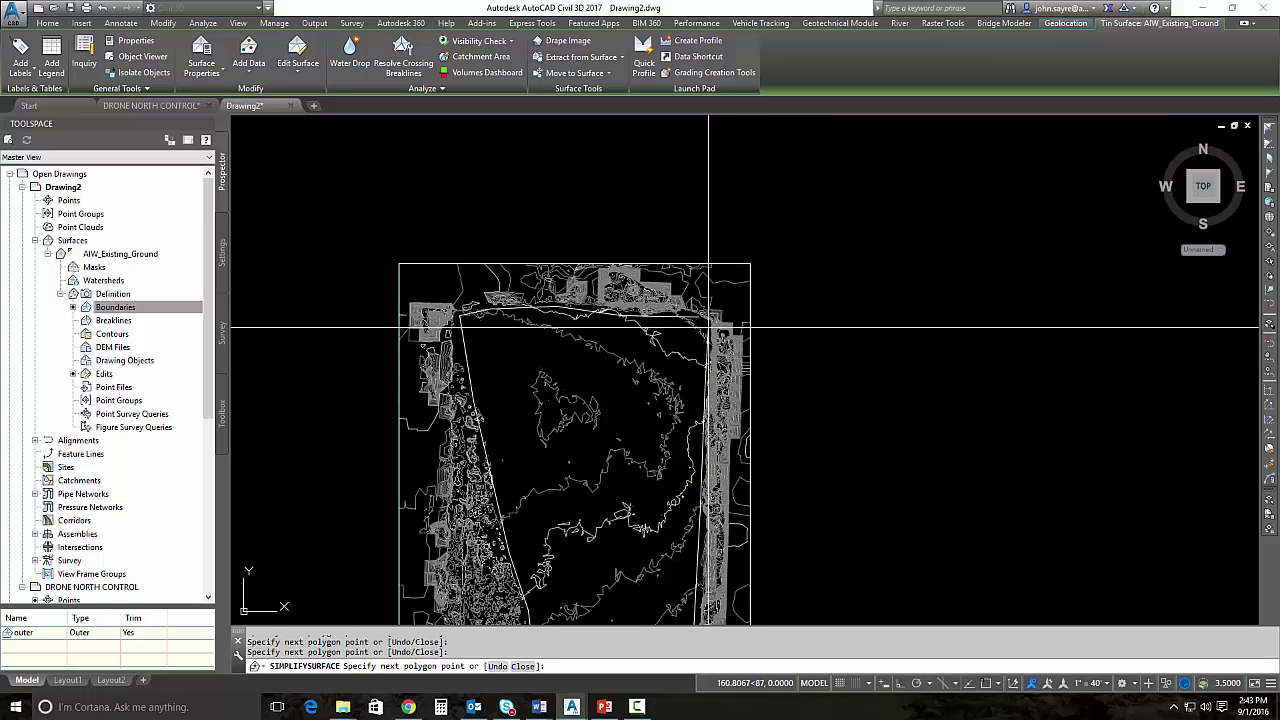
text(c)
key(Return)
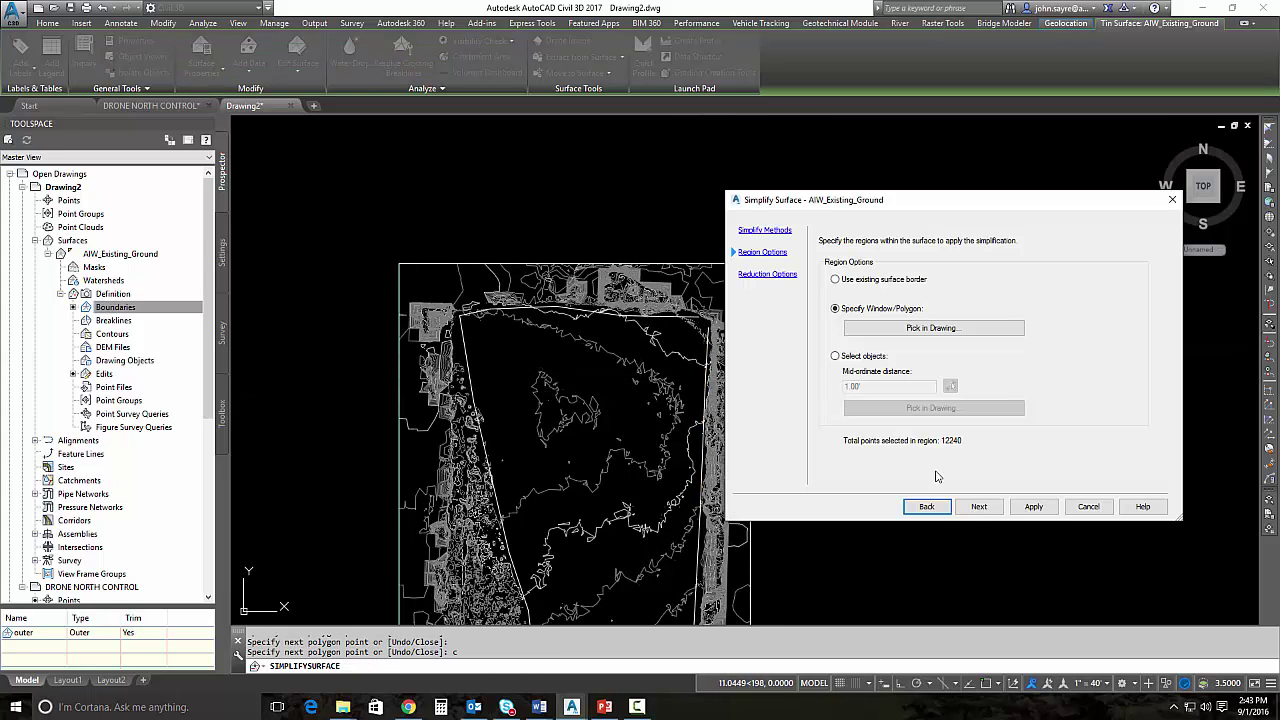
click(979, 506)
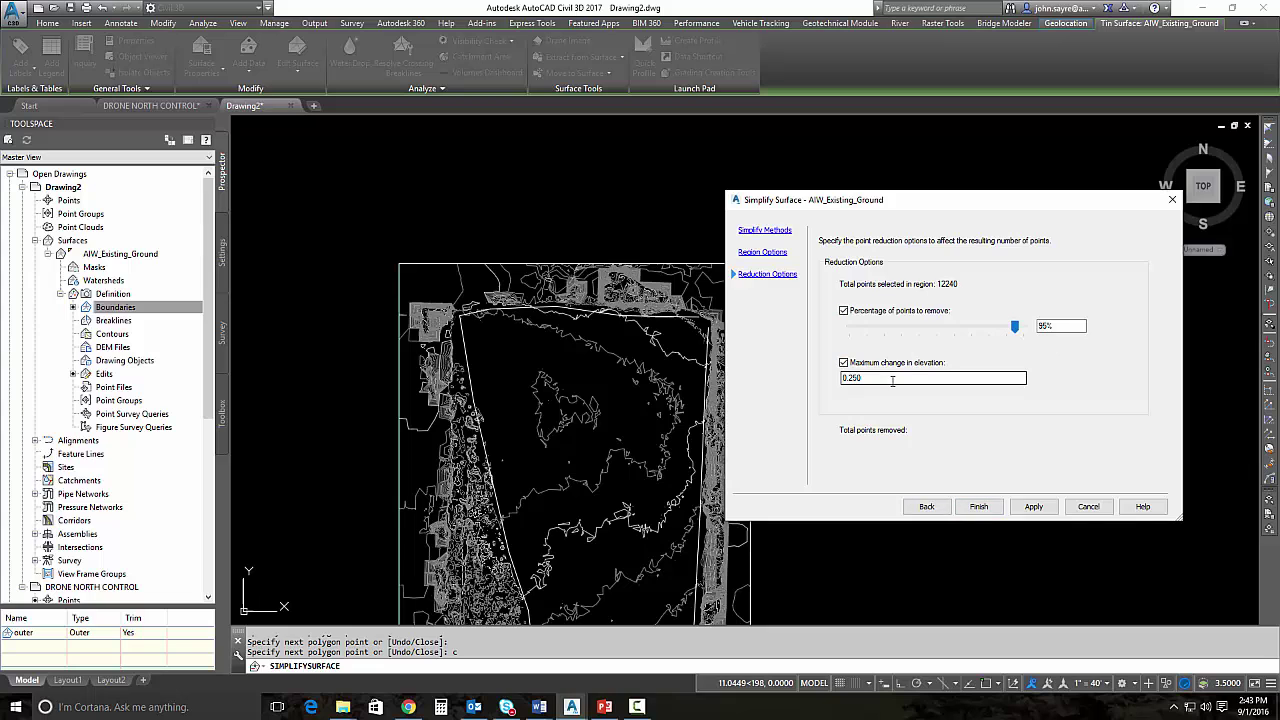
Apply the second simplification to AIW_Existing_Ground with a maximum change in elevation of 0.5, finish the wizard and clear the surface selection
drag(914, 200, 631, 193)
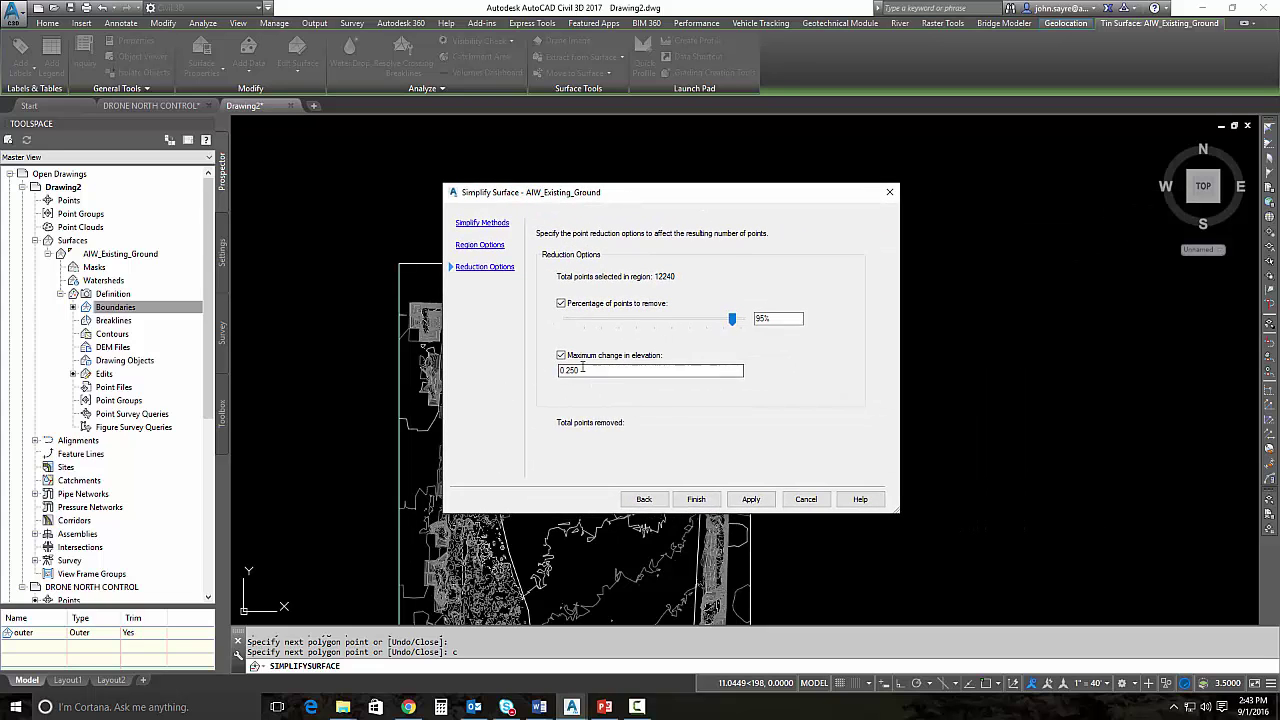
double_click(565, 370)
text(.5)
click(751, 499)
drag(733, 194, 1010, 145)
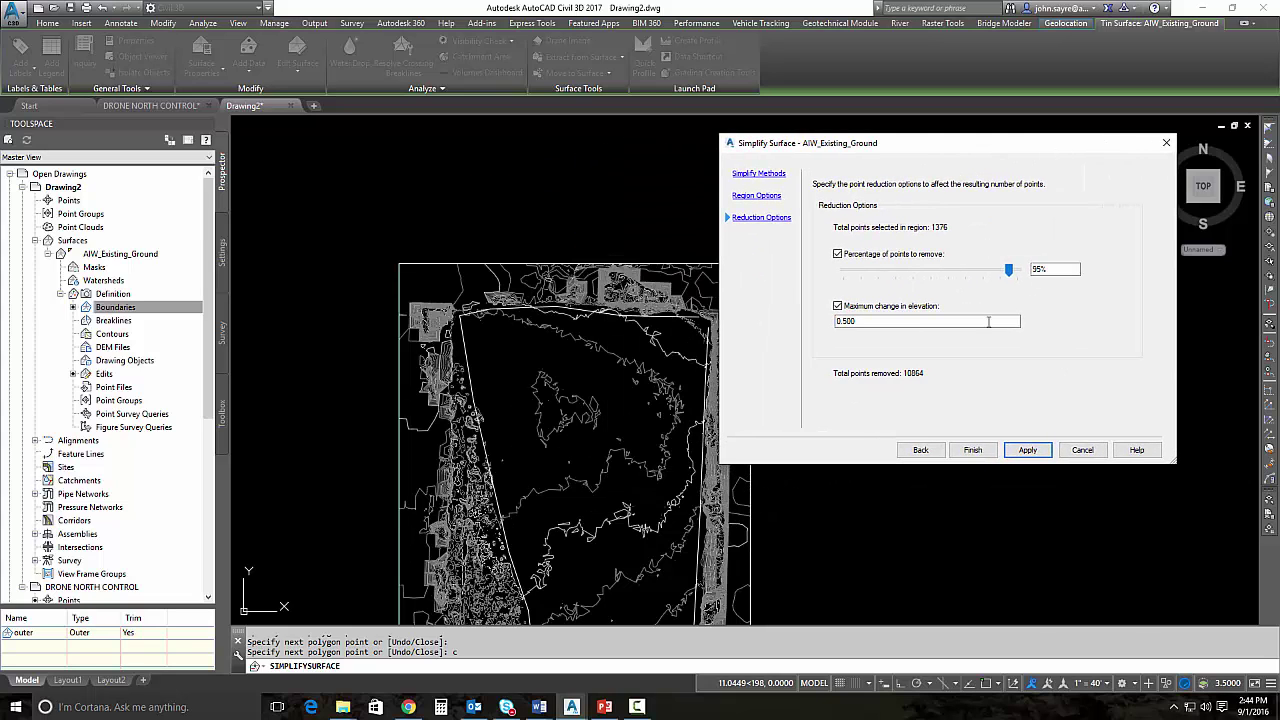
click(1027, 450)
click(972, 450)
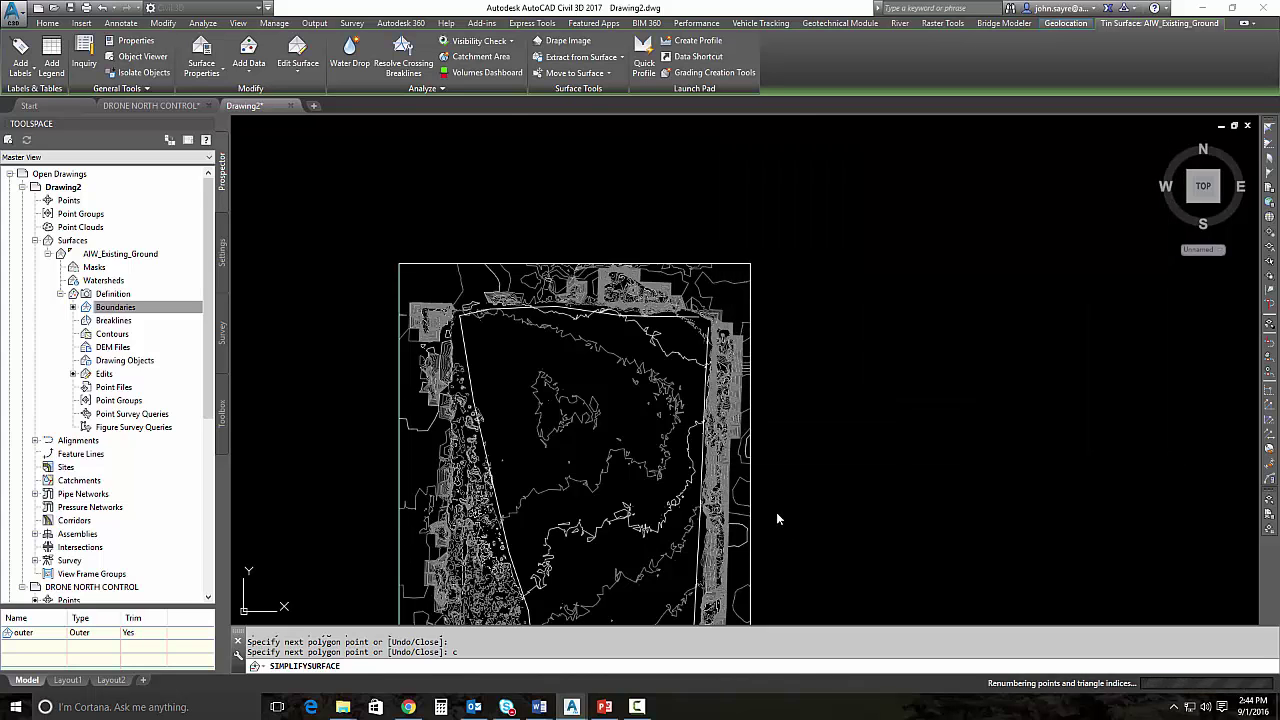
scroll(625, 430, up, 2)
key(Escape)
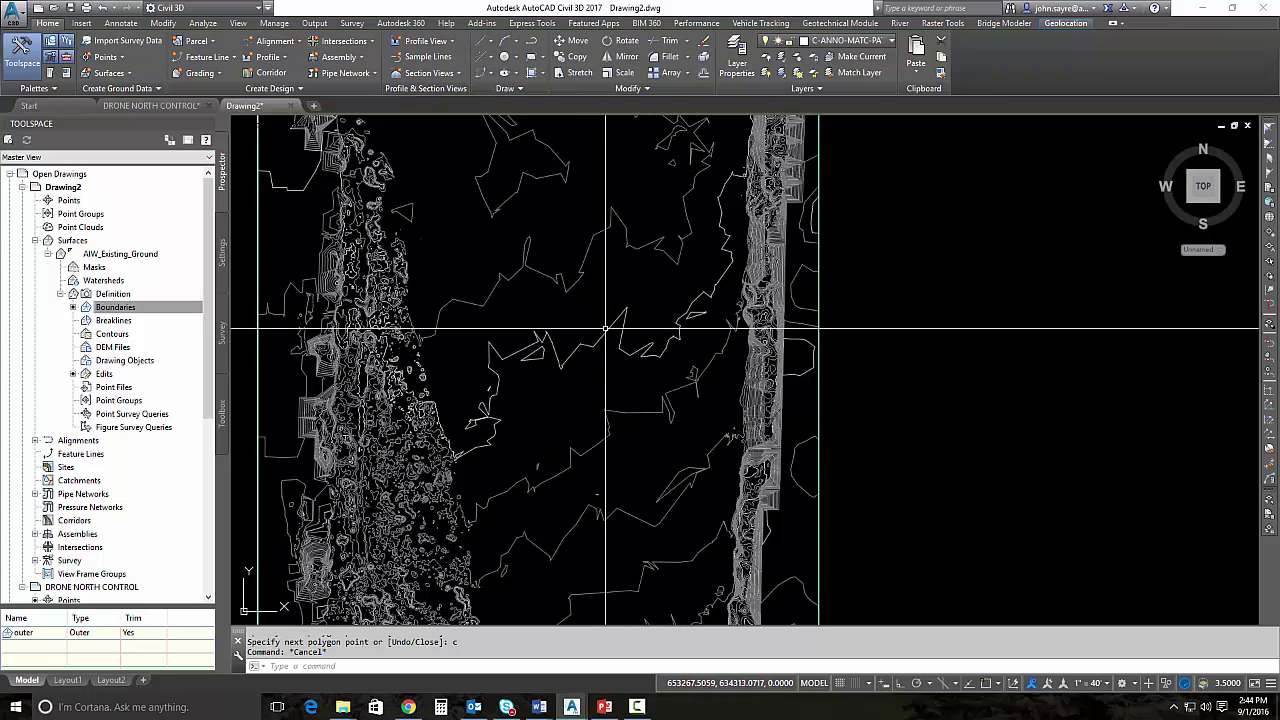
scroll(609, 385, down, 3)
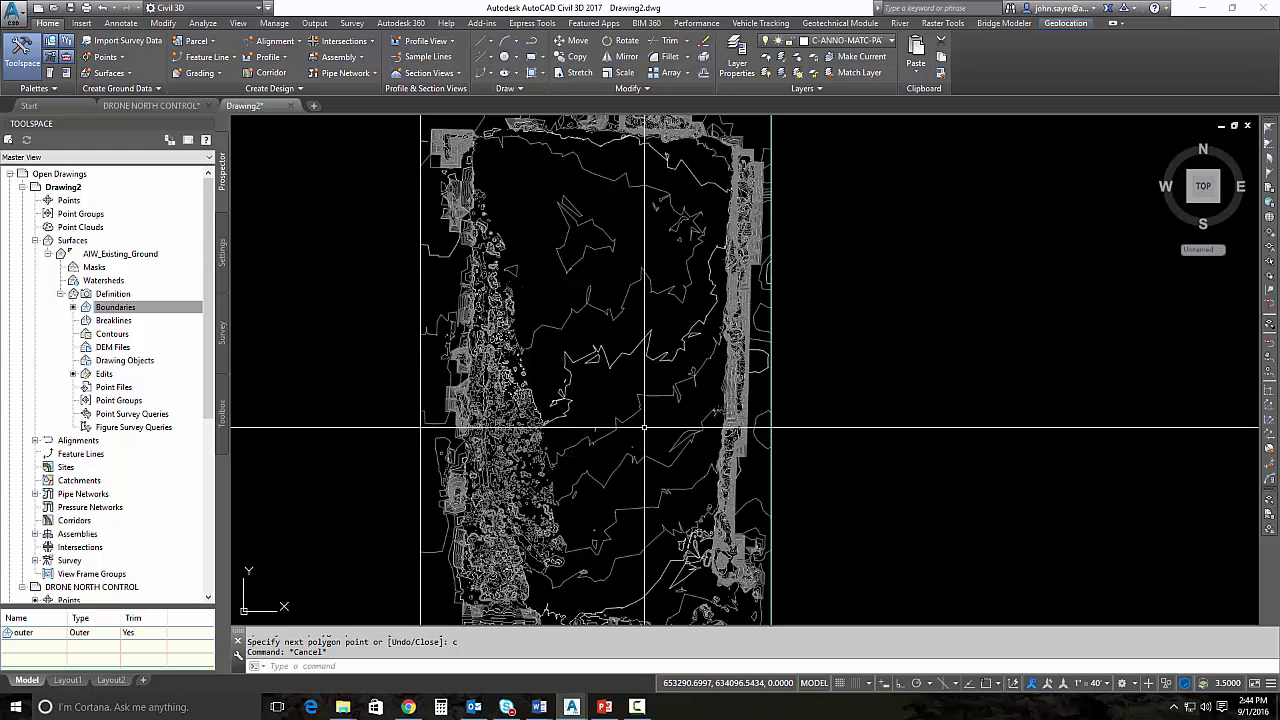
mouse_move(644, 430)
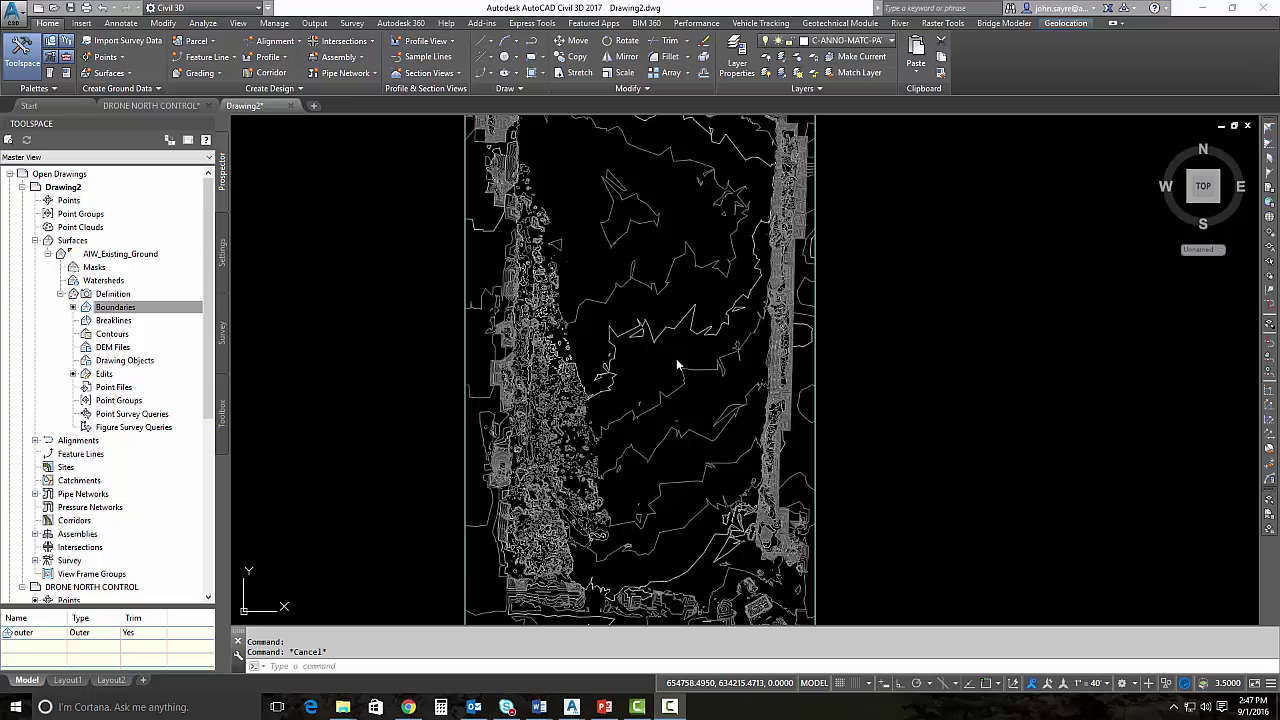
Insert the mesh_ortho TIFF image from the Sony 350 Control.til folder using the raster insertion wizard
click(946, 24)
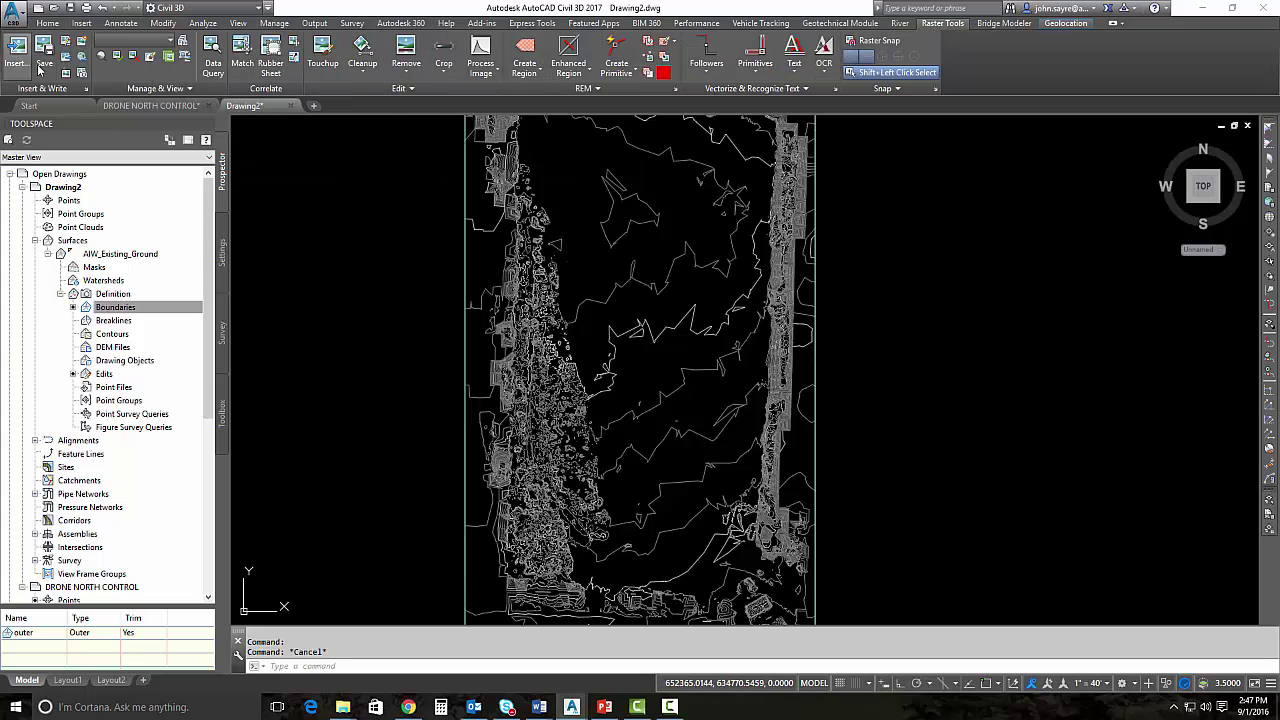
click(16, 55)
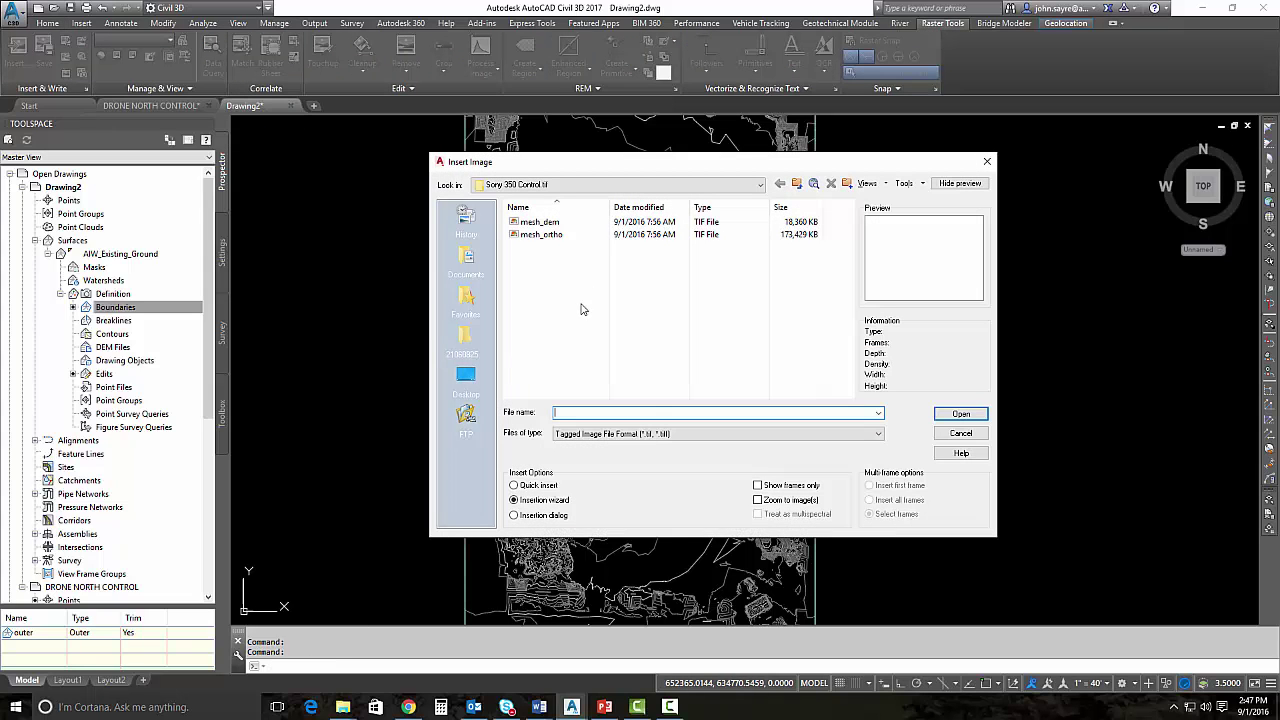
click(545, 235)
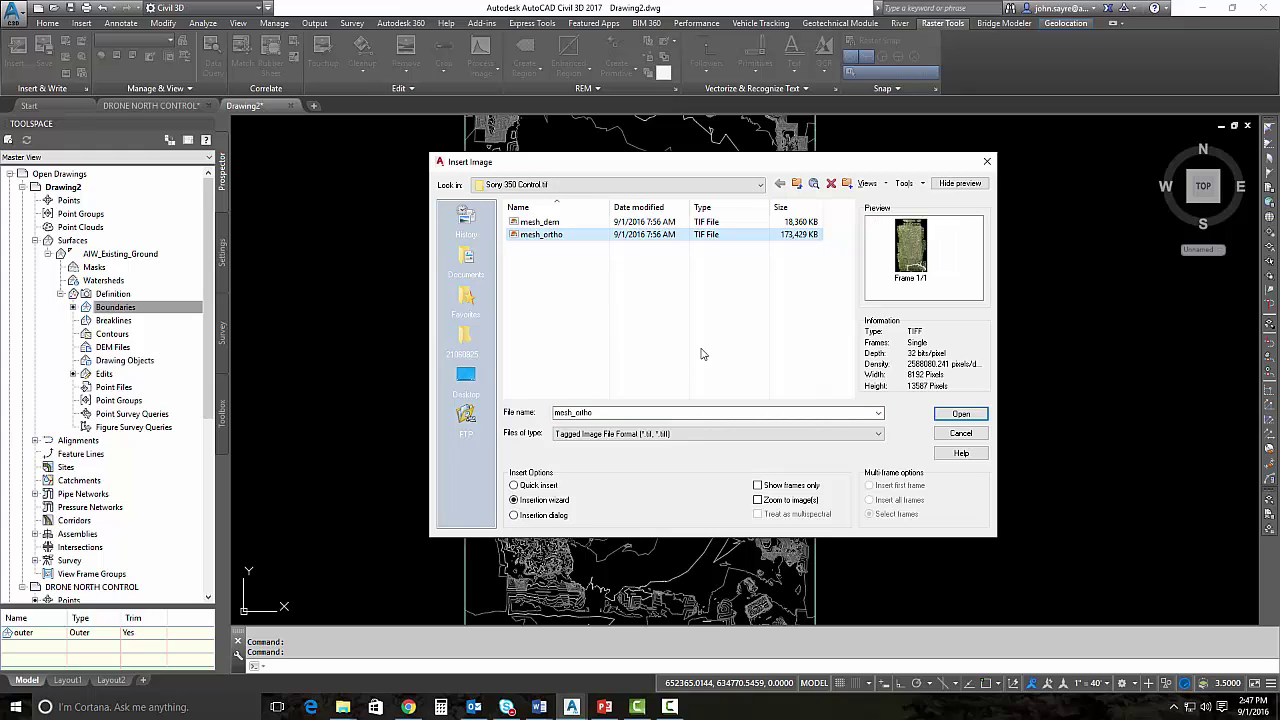
click(962, 414)
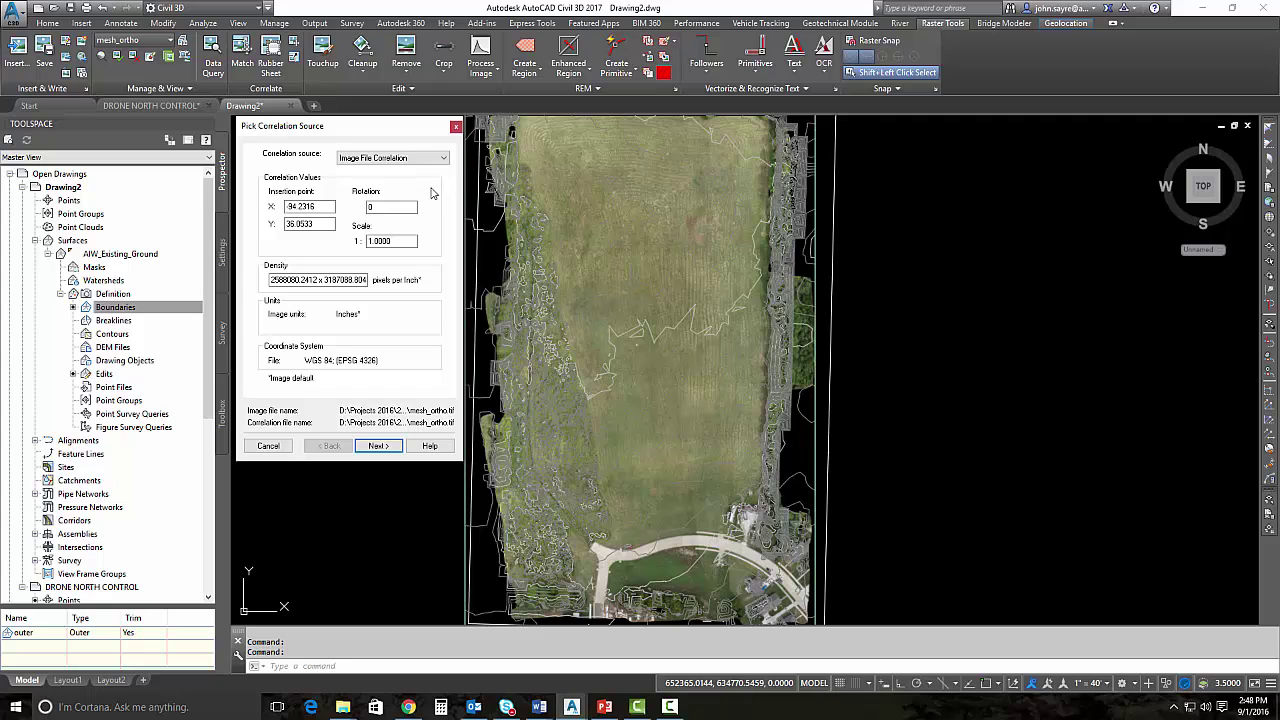
Accept the image file's correlation values and transform it to the drawing's coordinate system with the True (pixel by pixel) type
click(377, 446)
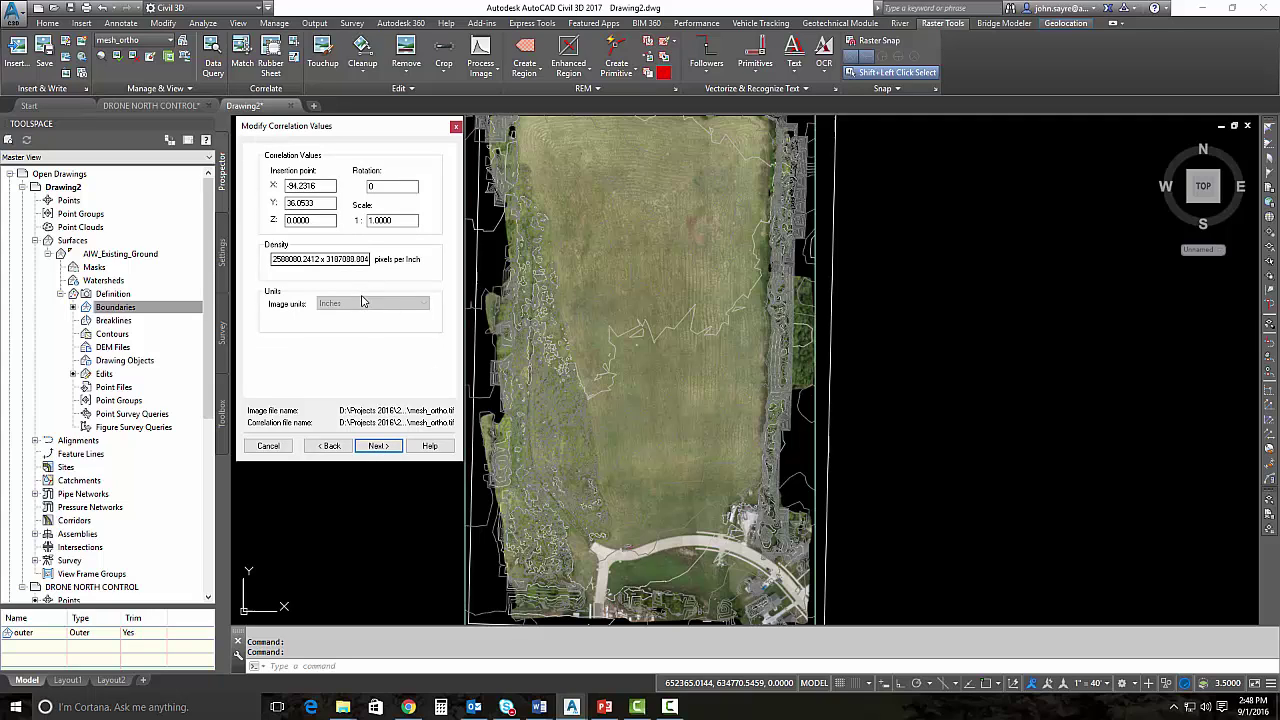
click(377, 446)
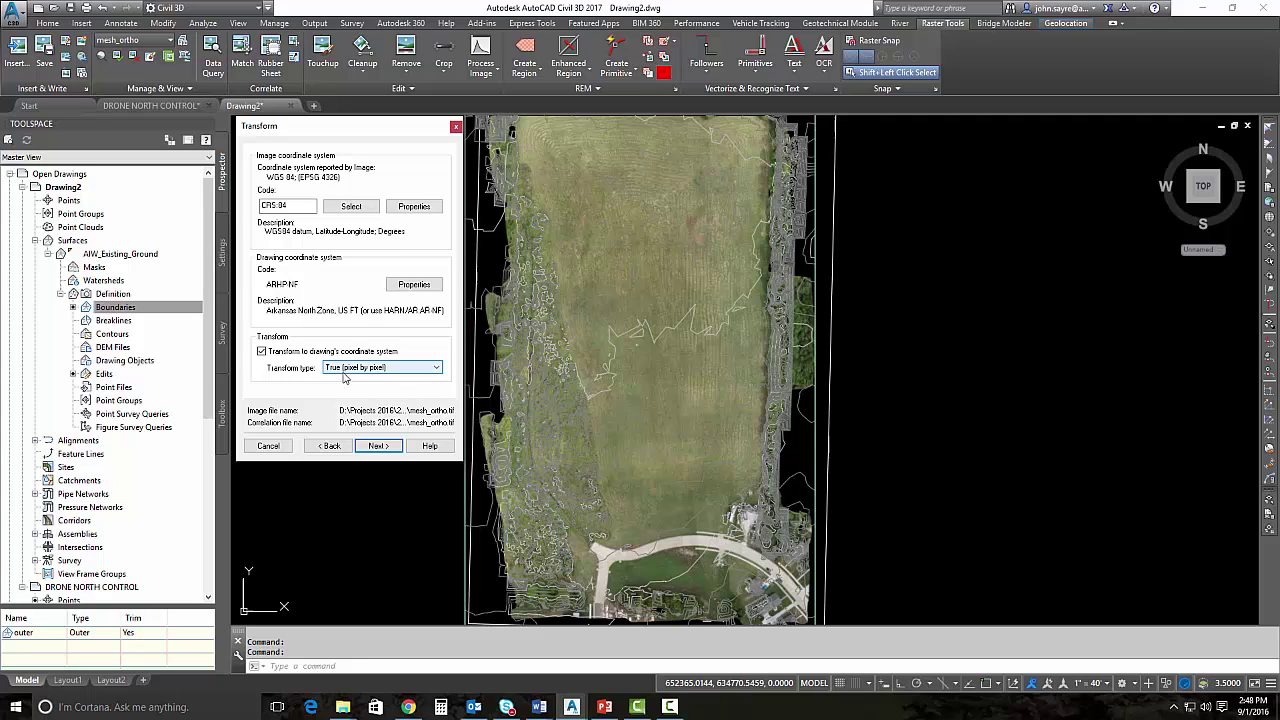
click(378, 446)
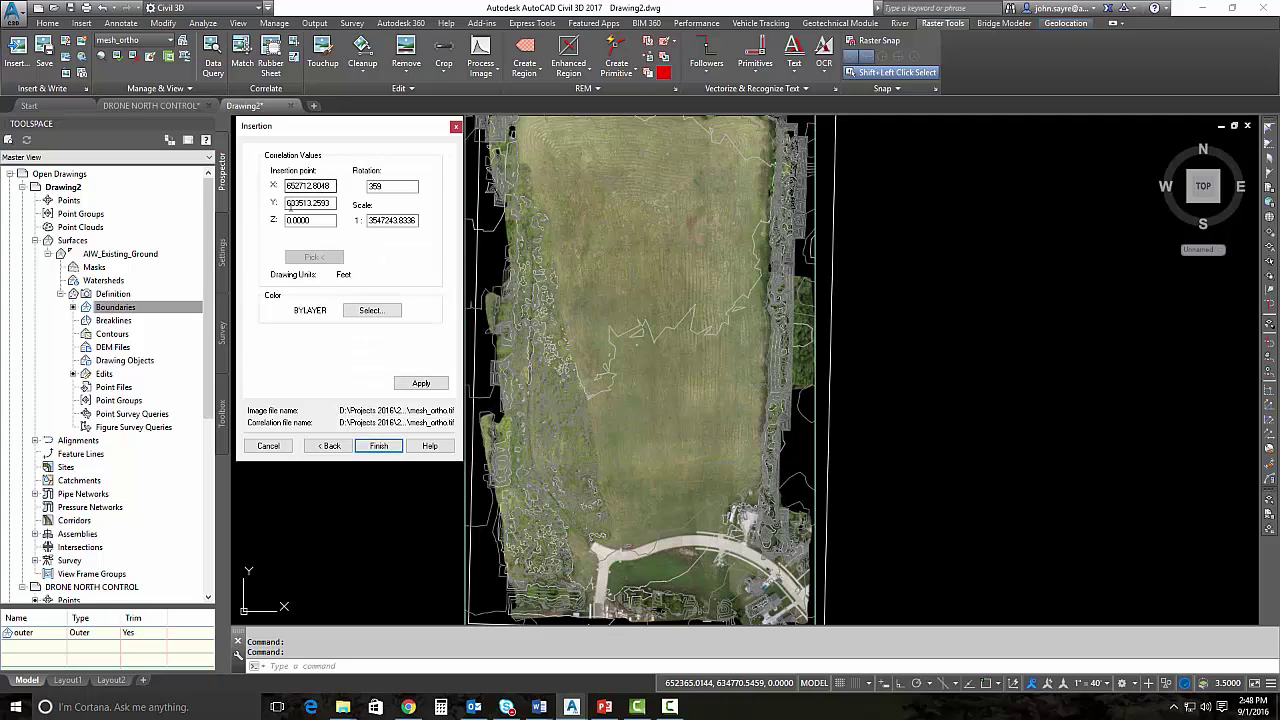
Review the insertion point coordinates, finish inserting the orthophoto, and examine how it aligns with the surface contours
click(316, 203)
click(313, 188)
click(310, 201)
click(291, 218)
click(312, 221)
click(381, 447)
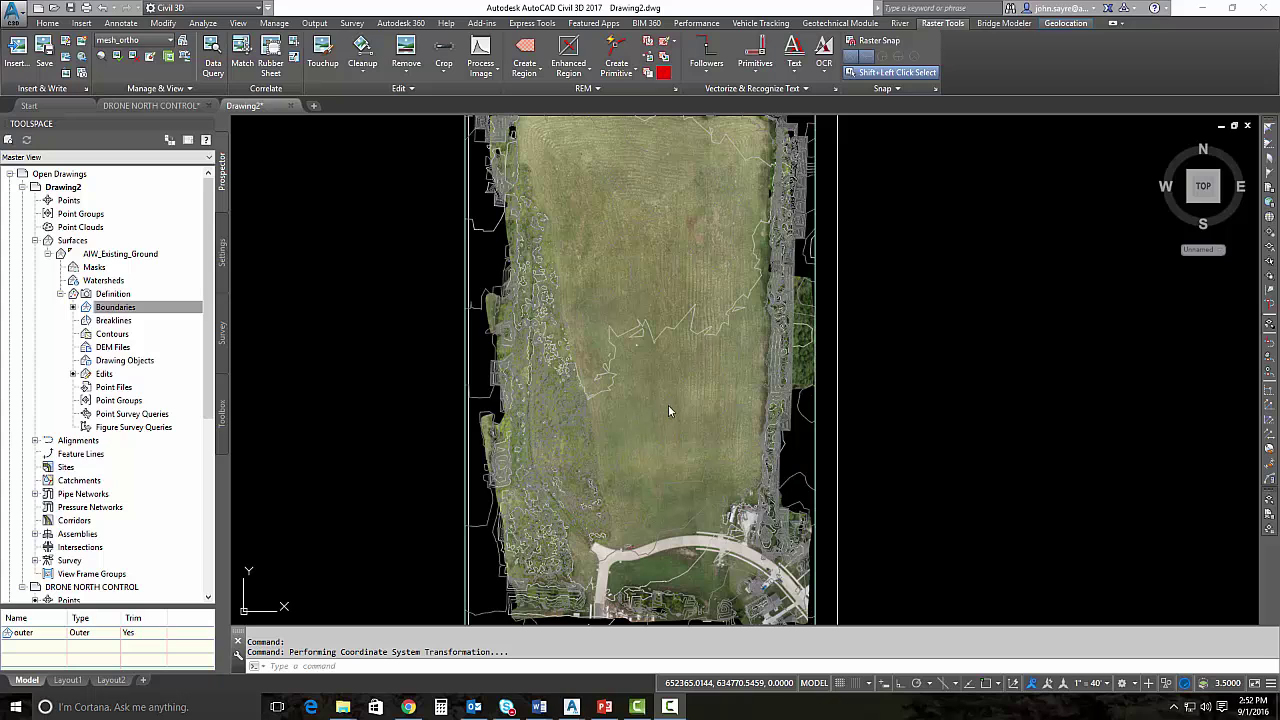
scroll(647, 383, down, 2)
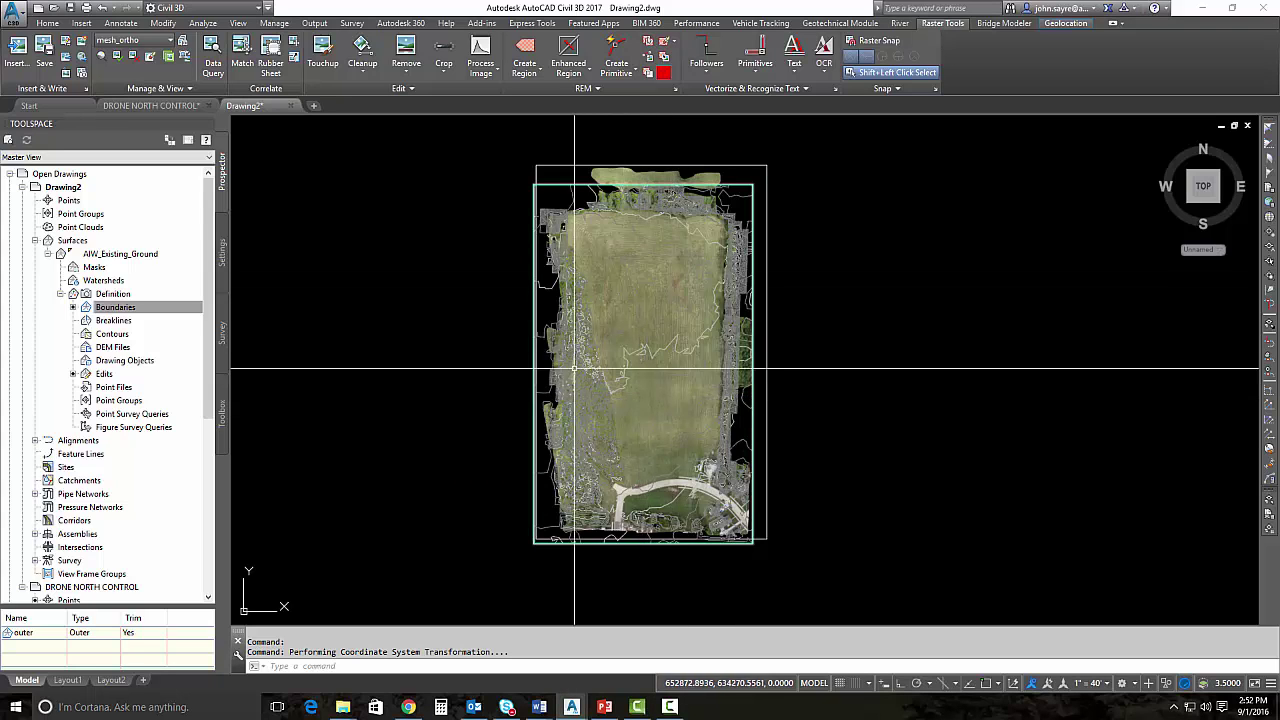
scroll(669, 367, up, 4)
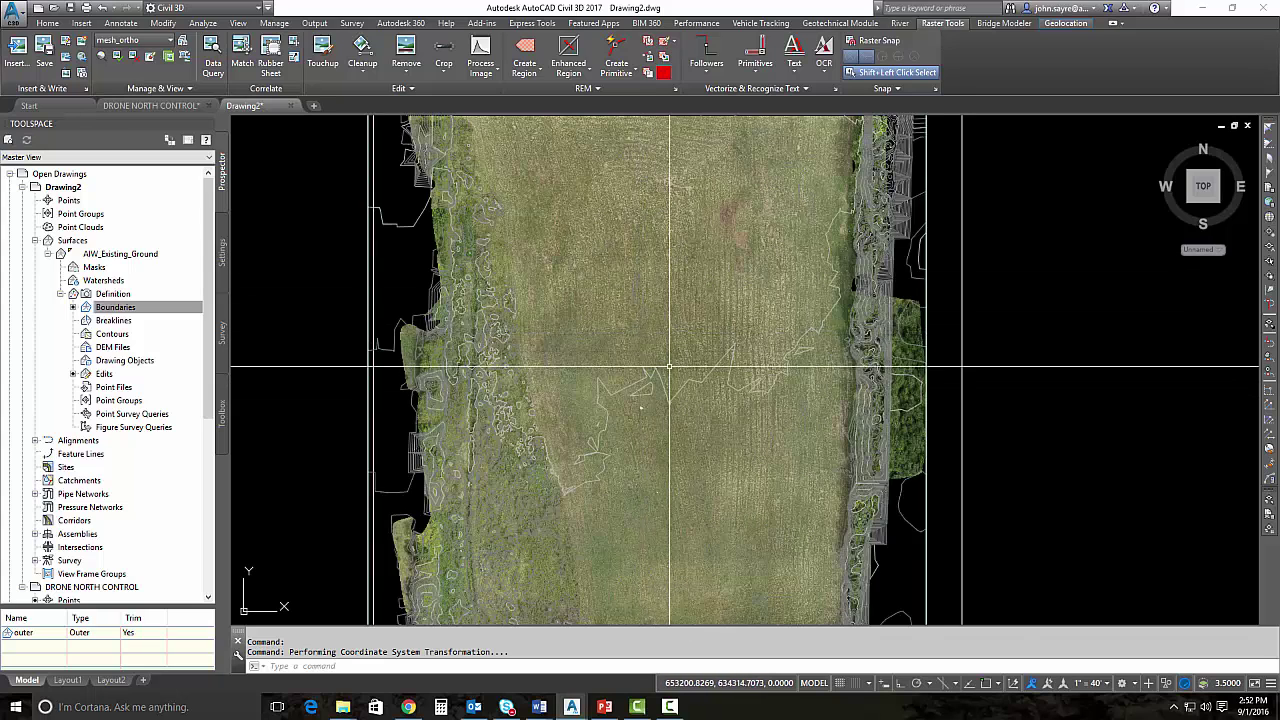
scroll(669, 367, down, 2)
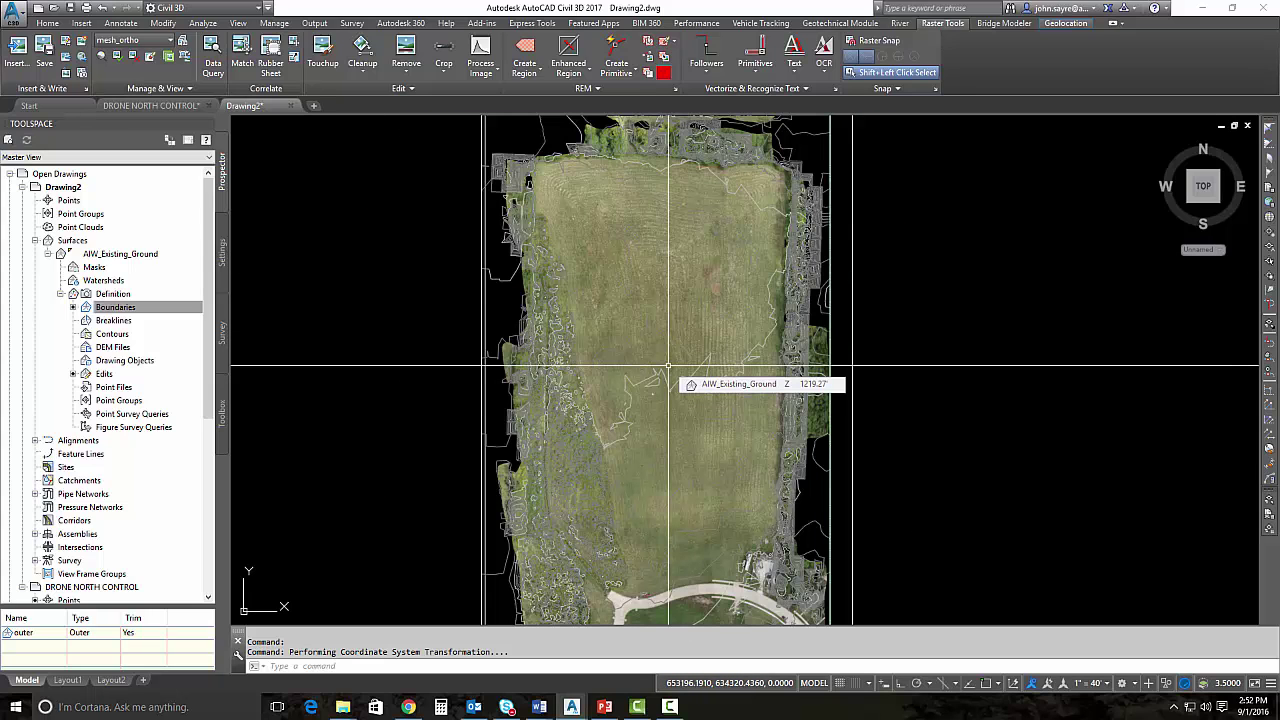
mouse_move(662, 365)
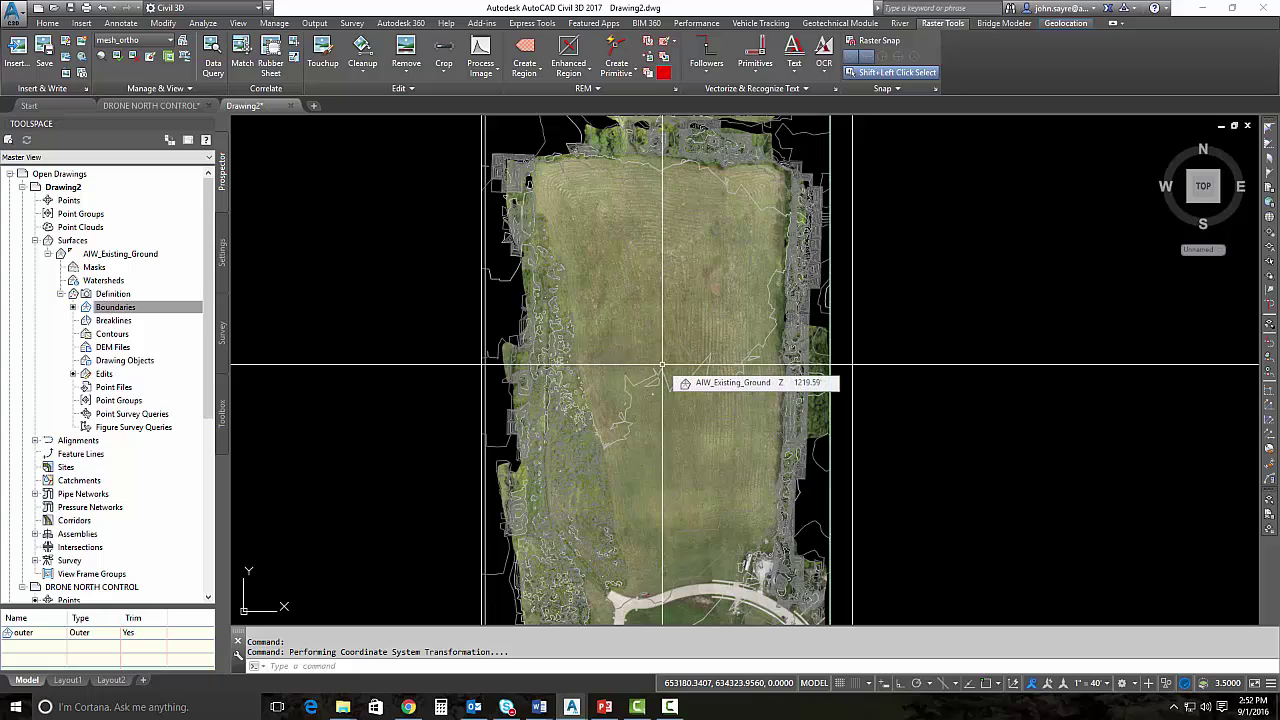